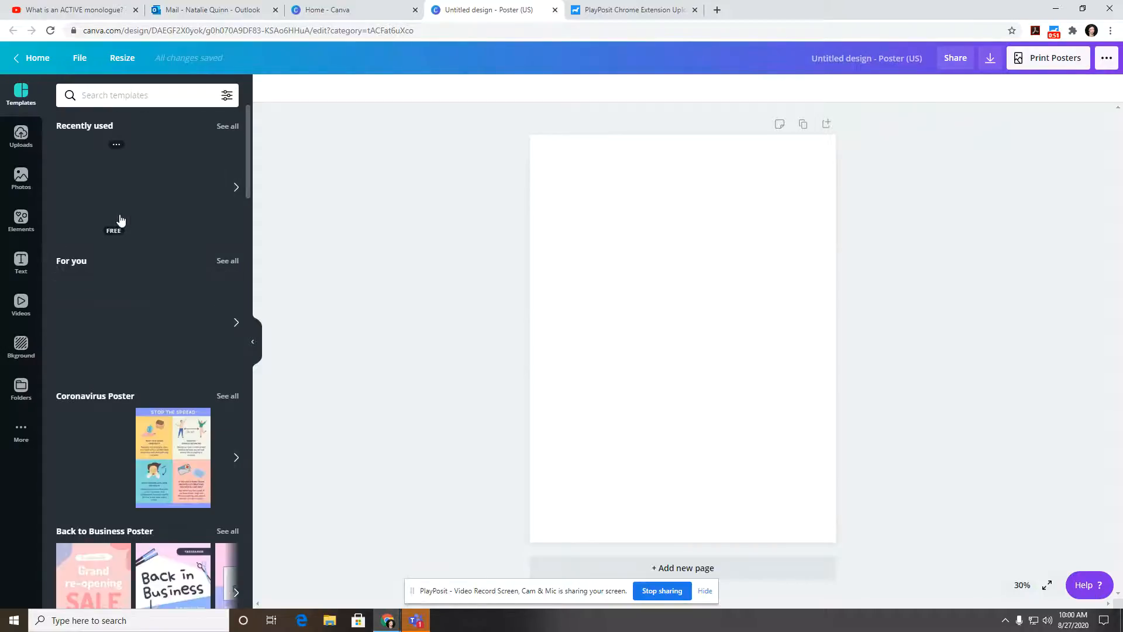
Step: Scroll through the poster template categories in the Templates panel
scroll(120, 220, "down", 4)
scroll(125, 214, "down", 6)
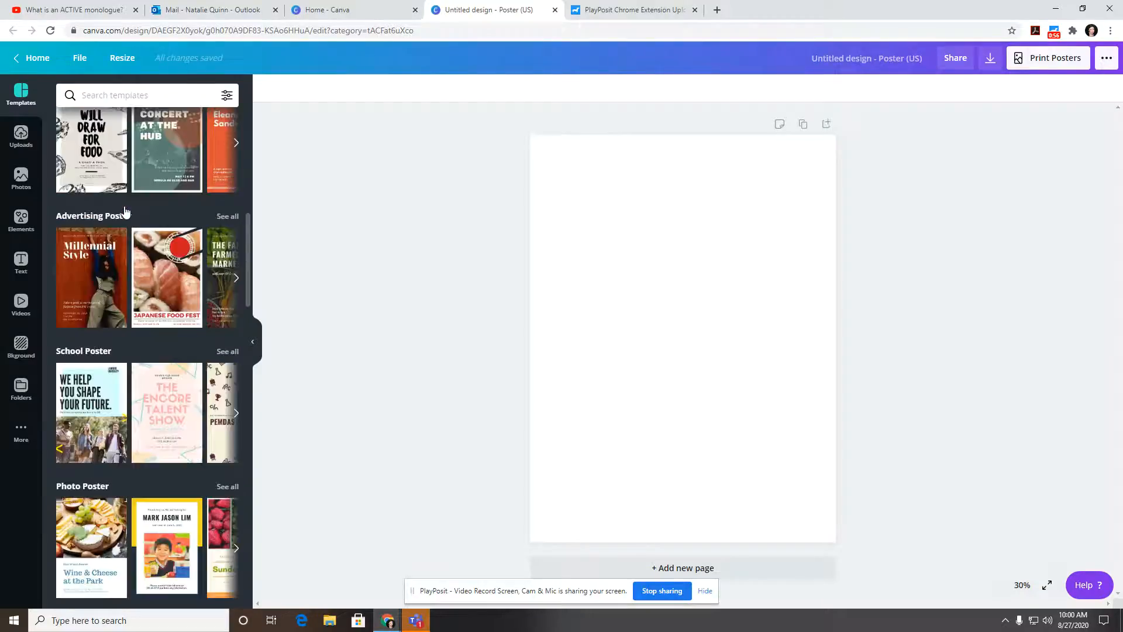
scroll(125, 211, "down", 1)
Step: Search templates for 'beach', apply the 'Deep summer' quote template, and open a new browser tab
left_click(146, 96)
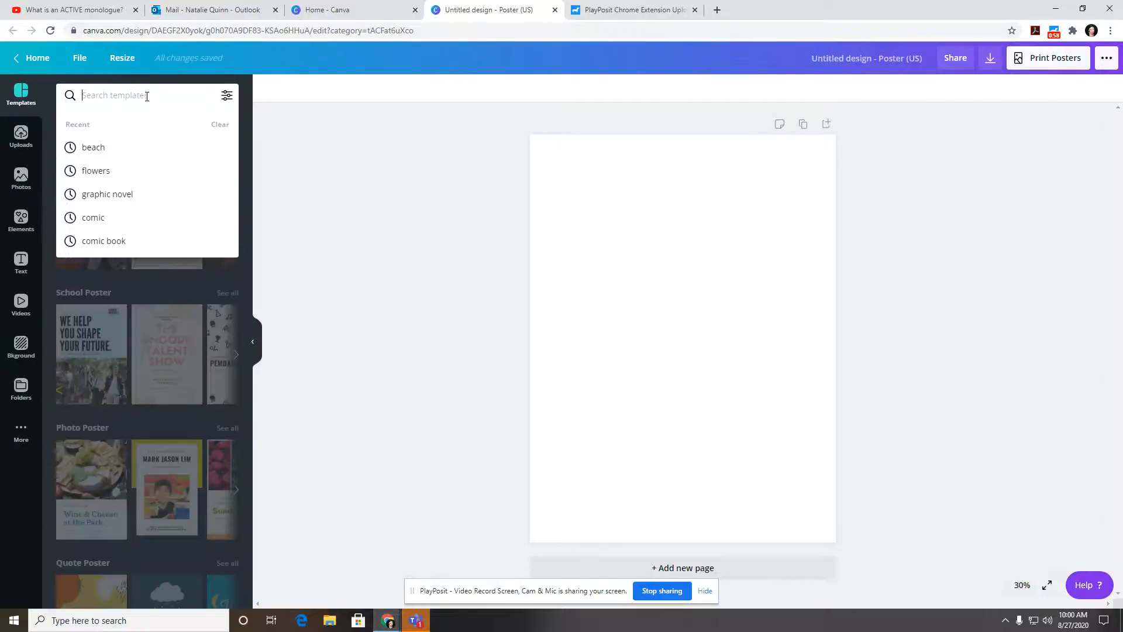
type("beach")
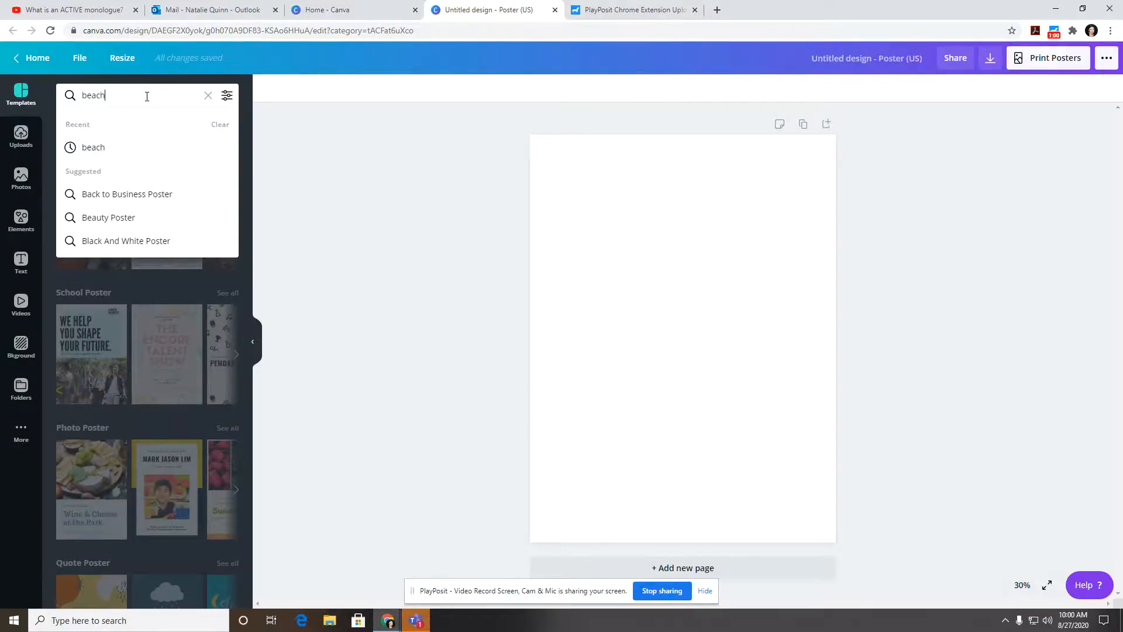
key("Return")
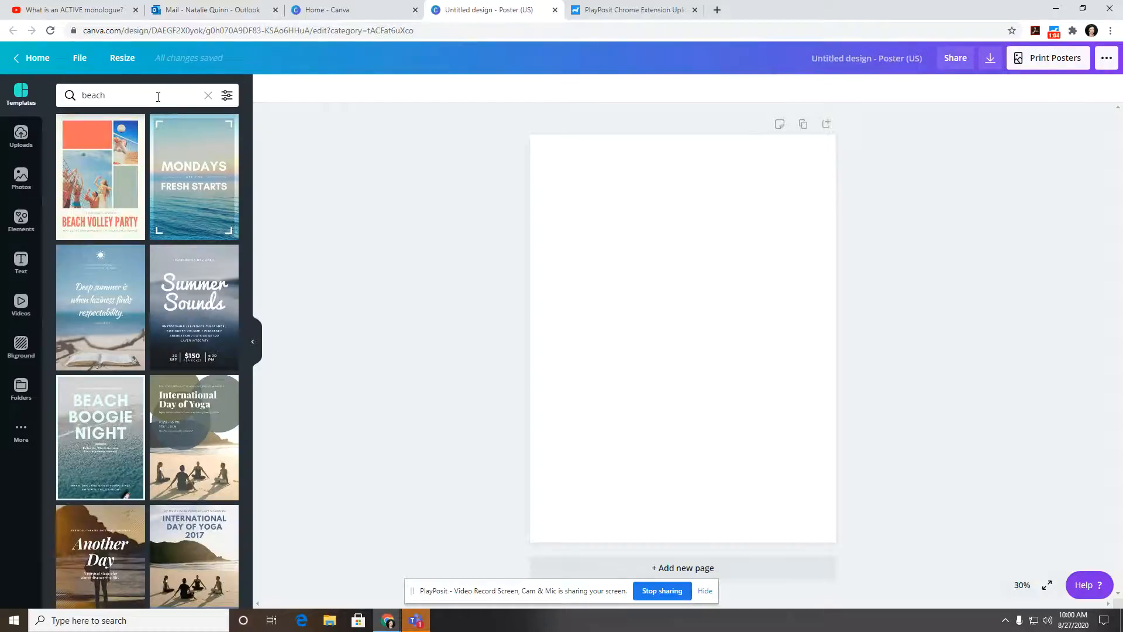
left_click(111, 278)
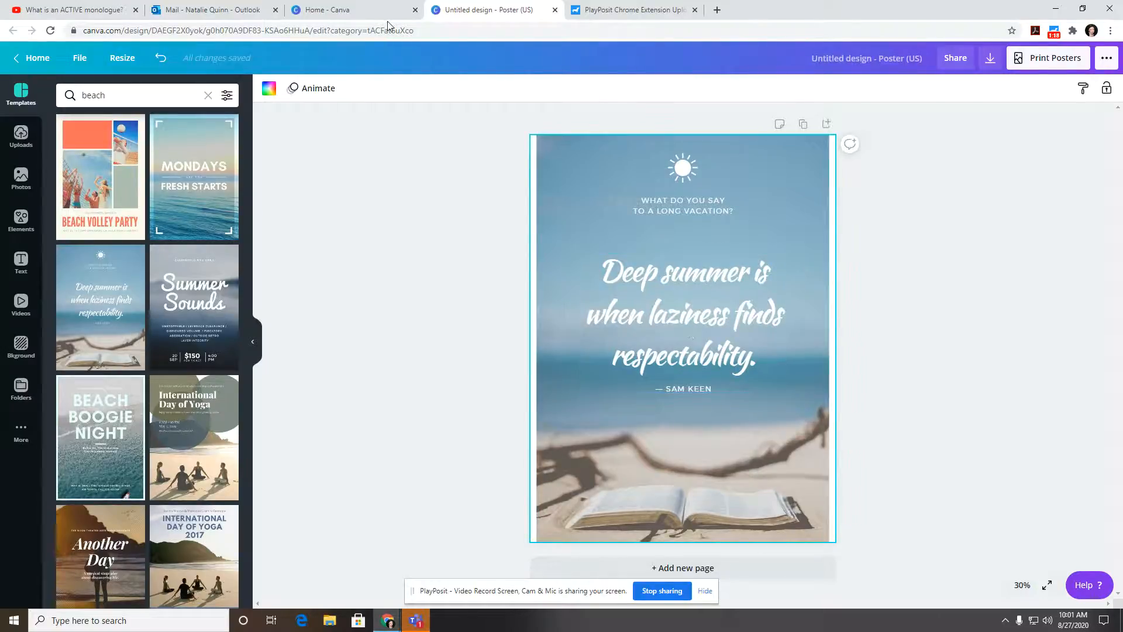
left_click(716, 10)
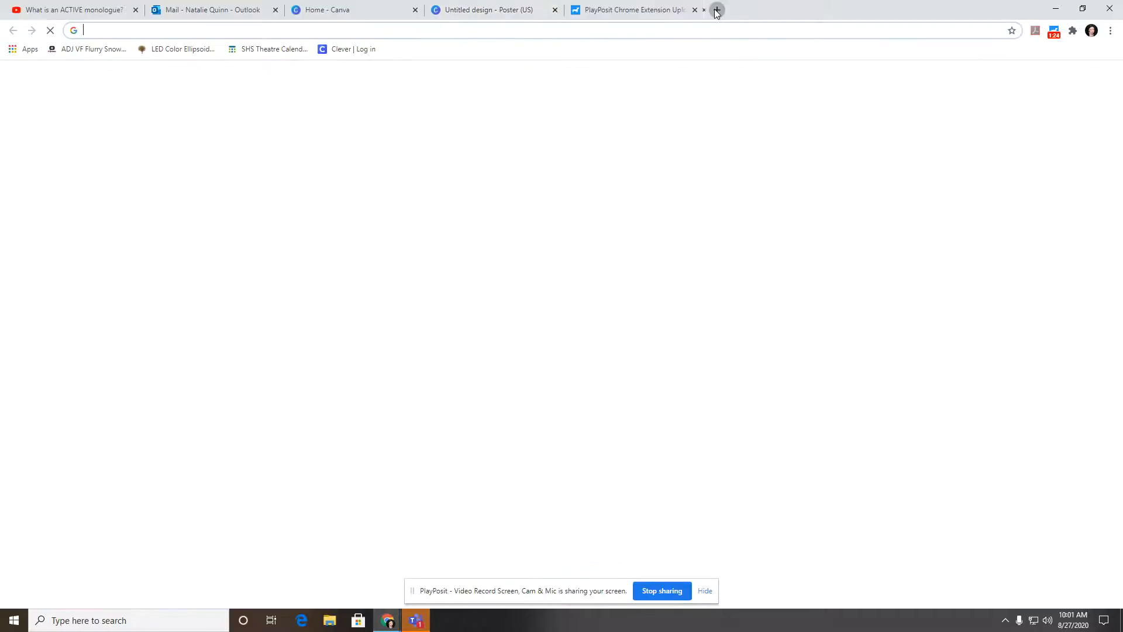
Step: Go to shstheatre.net in the new tab
type("shstheatre.net")
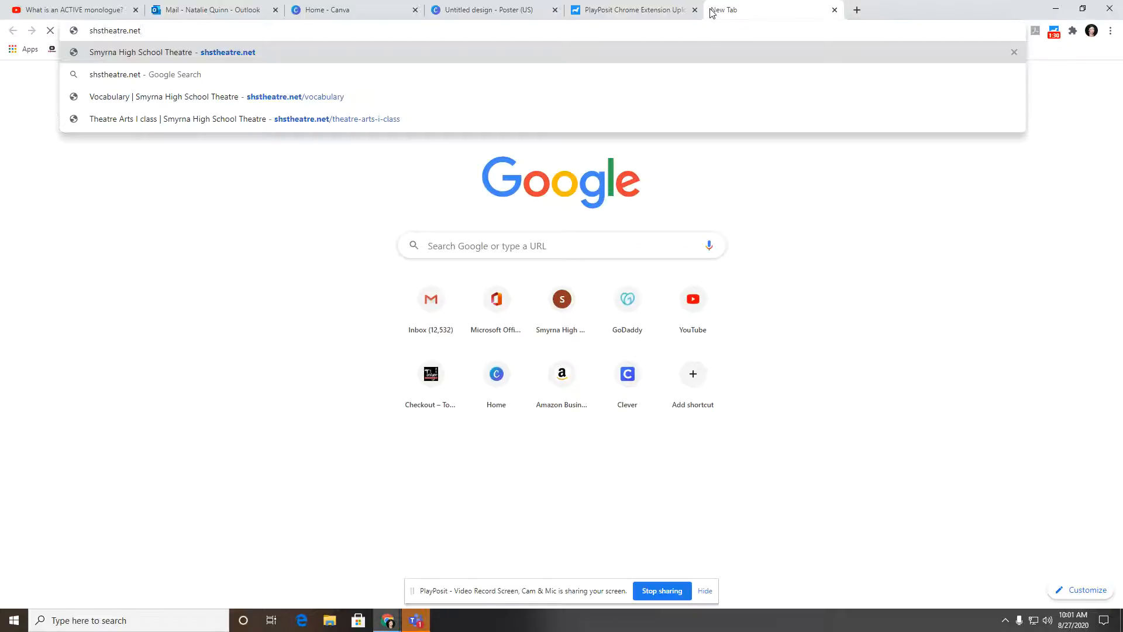
key("Return")
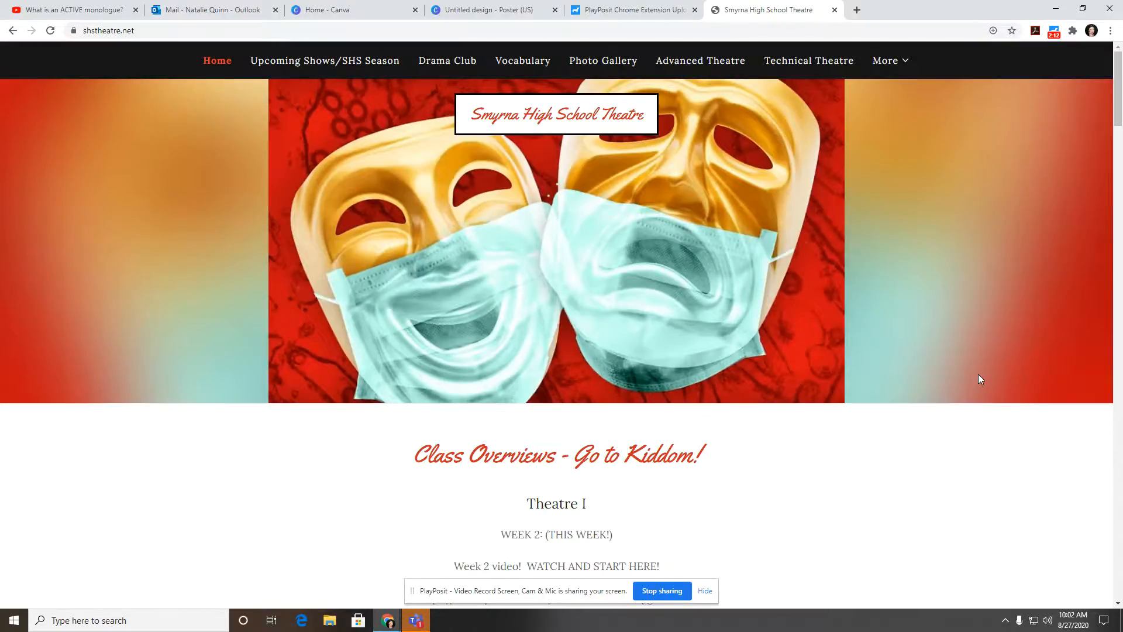
Step: Review the site's Canva poster requirements, including the motto or quote item, then return to the Canva tab
scroll(978, 374, "down", 15)
scroll(988, 374, "down", 5)
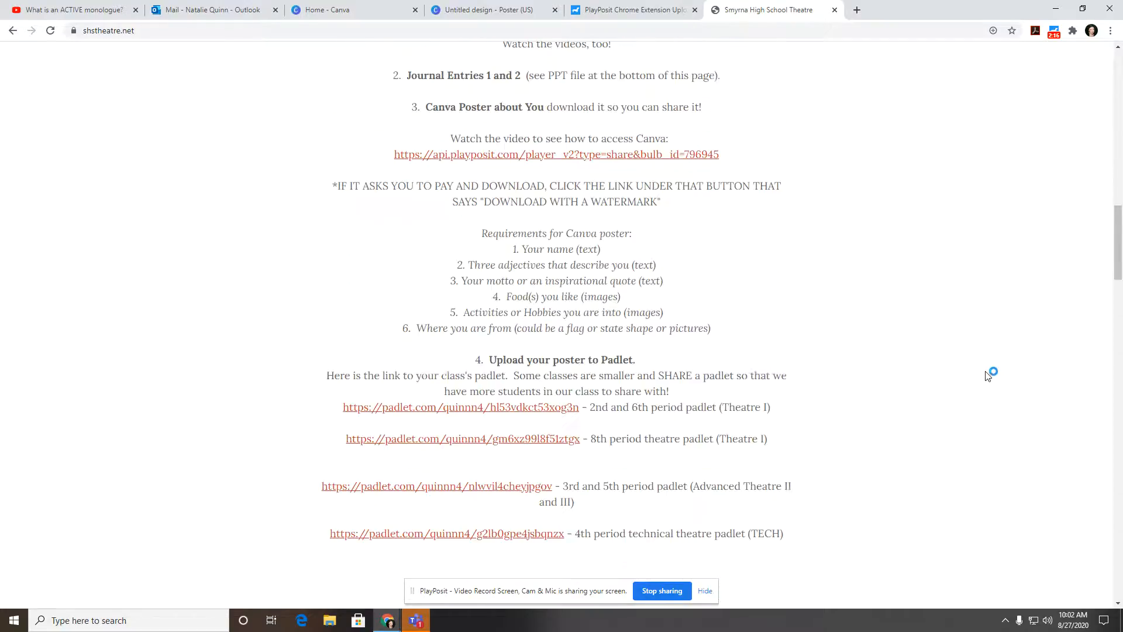
scroll(977, 372, "down", 3)
scroll(953, 377, "up", 4)
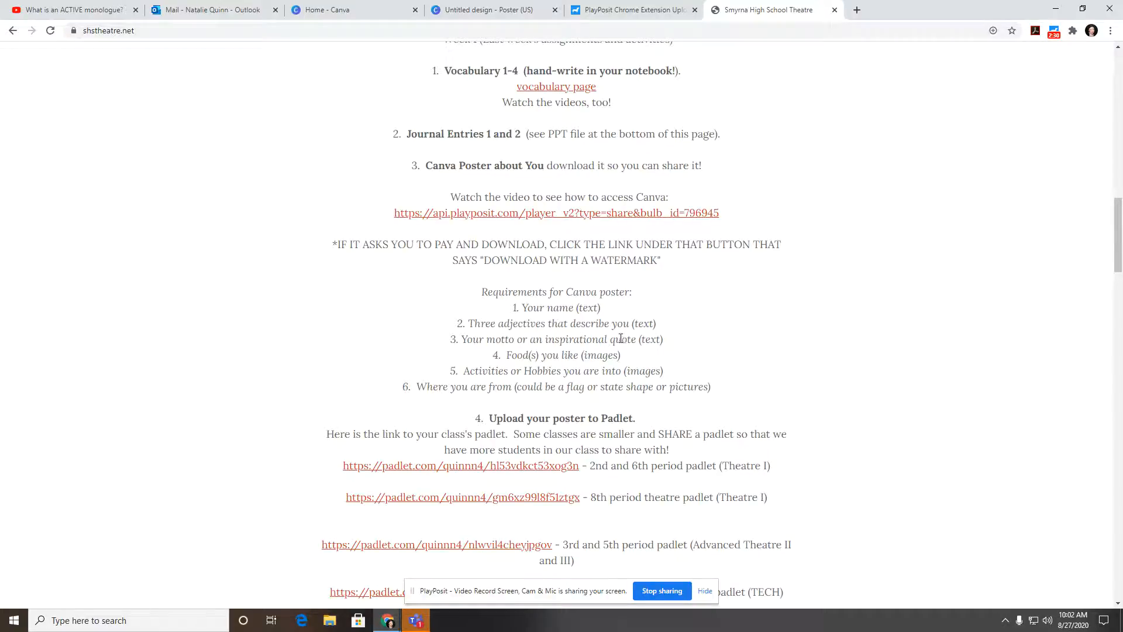
left_click_drag(627, 339, 469, 339)
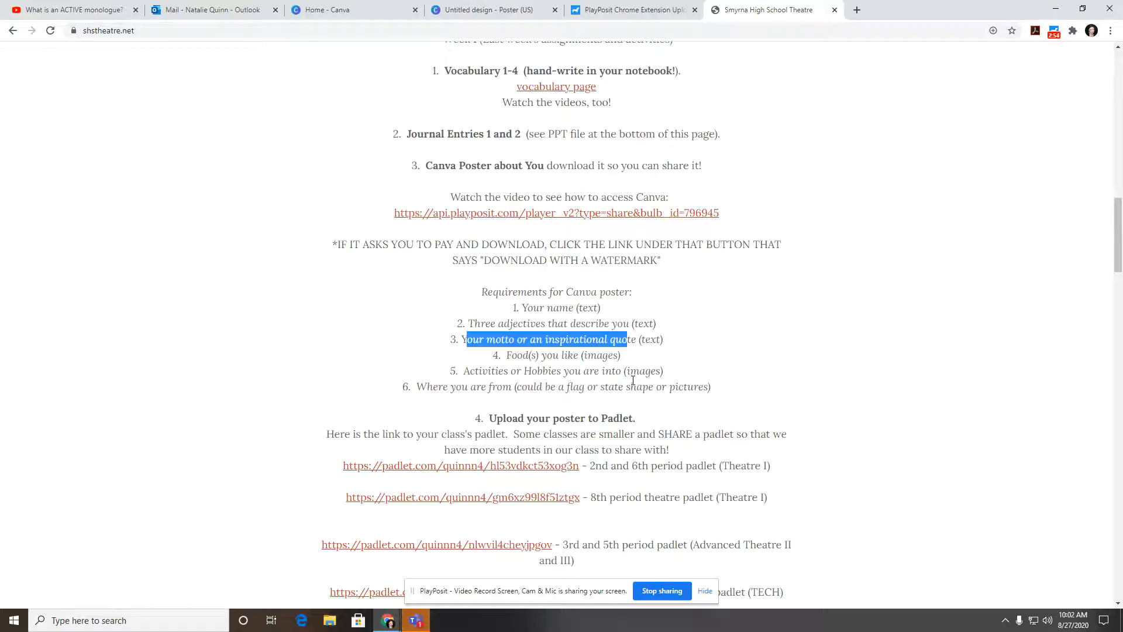
left_click(726, 385)
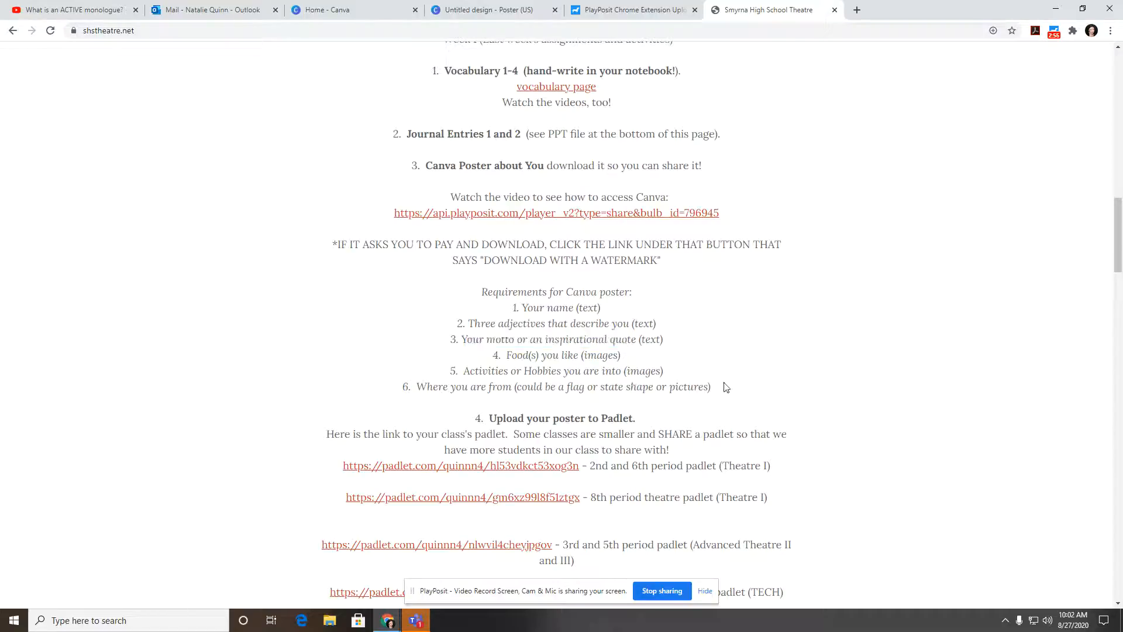
left_click_drag(711, 387, 480, 295)
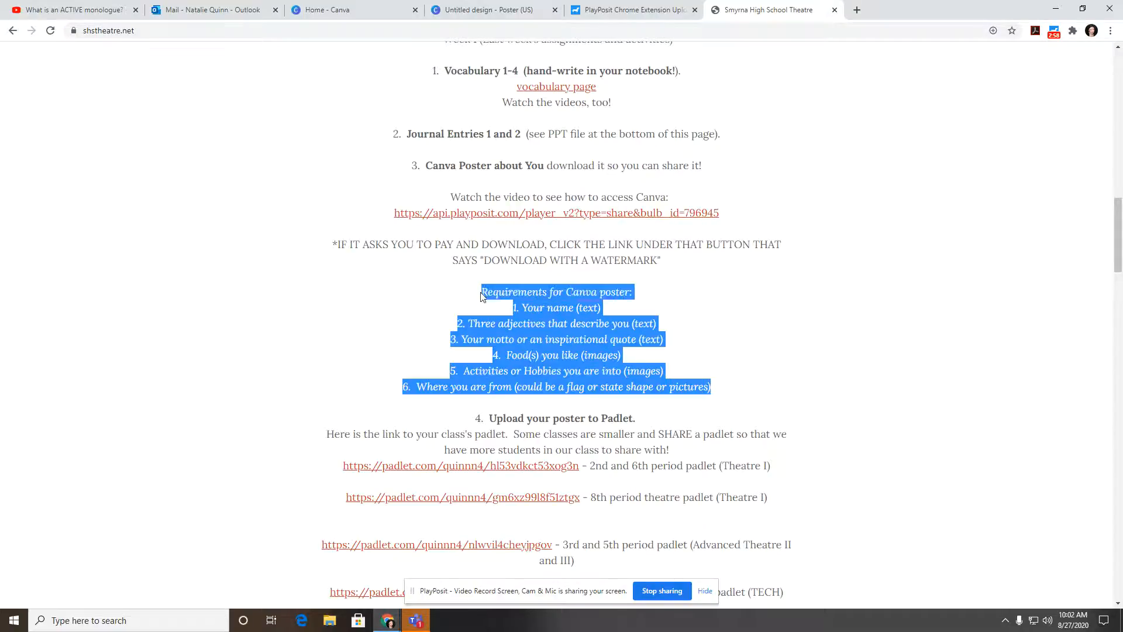
left_click(783, 328)
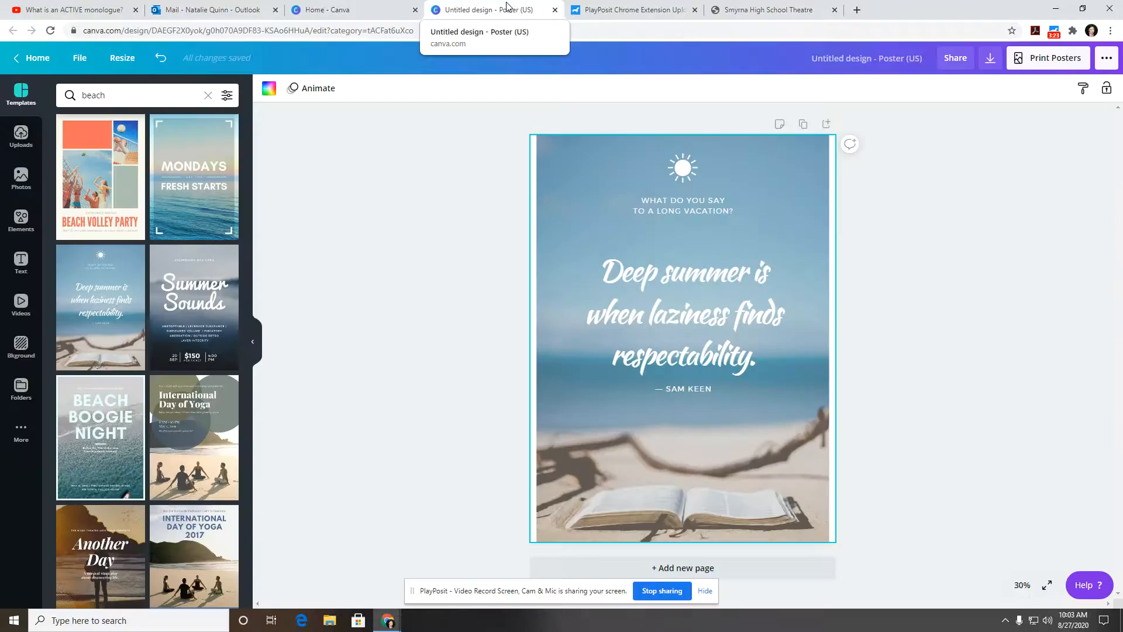
left_click(507, 8)
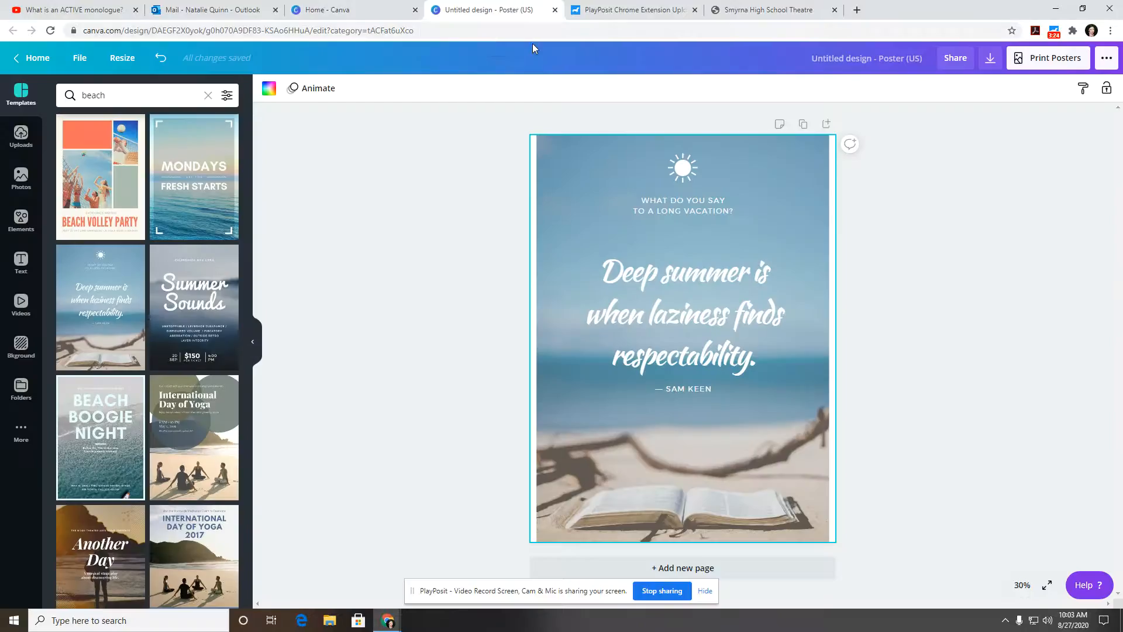
Step: Delete the sun graphic and the 'What do you say to a long vacation?' headline
left_click(684, 207)
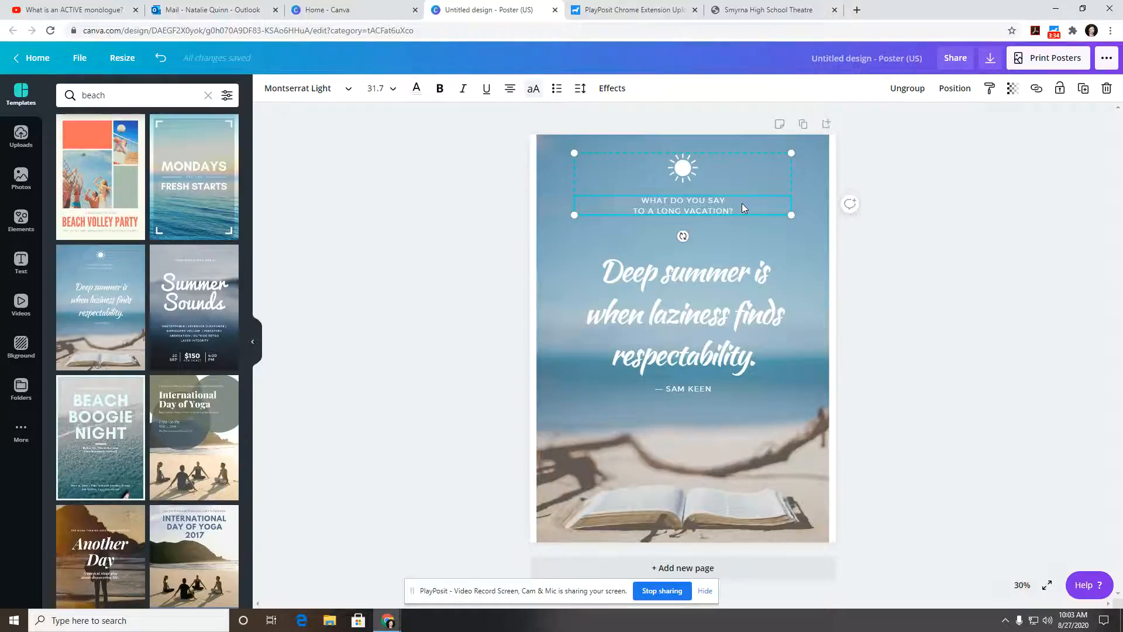
left_click_drag(742, 202, 619, 210)
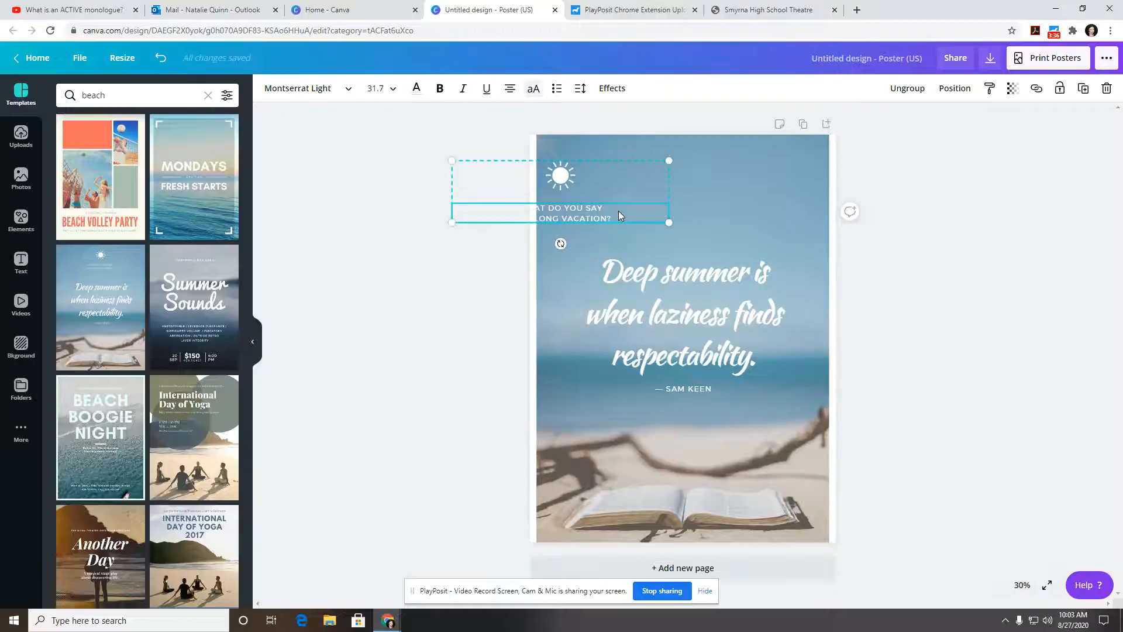
key("Delete")
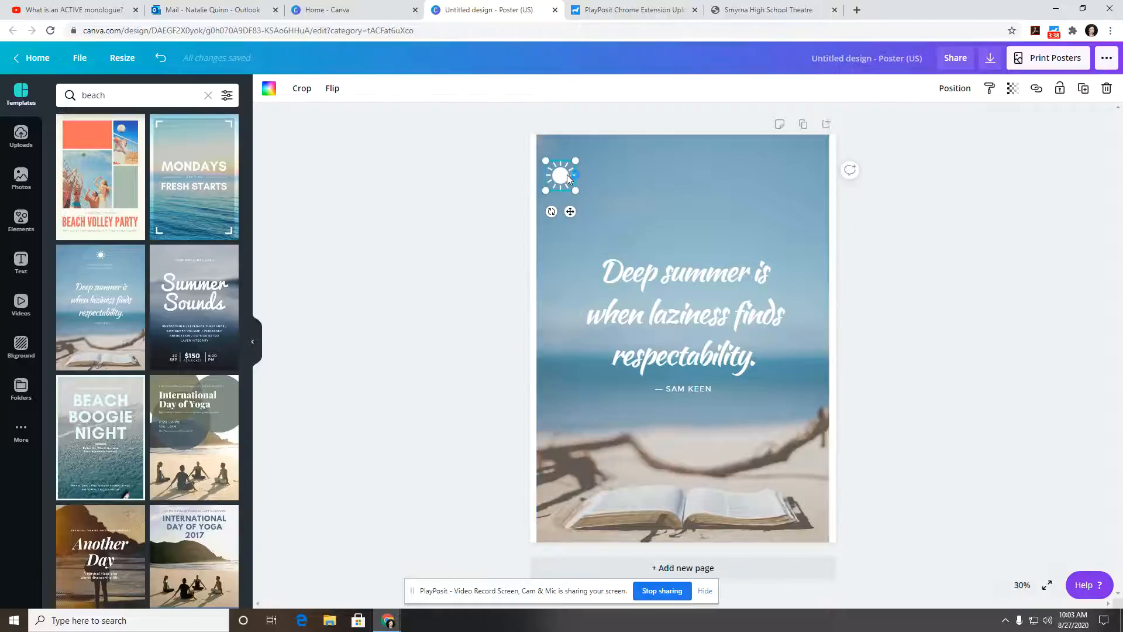
left_click_drag(575, 173, 578, 172)
key("Delete")
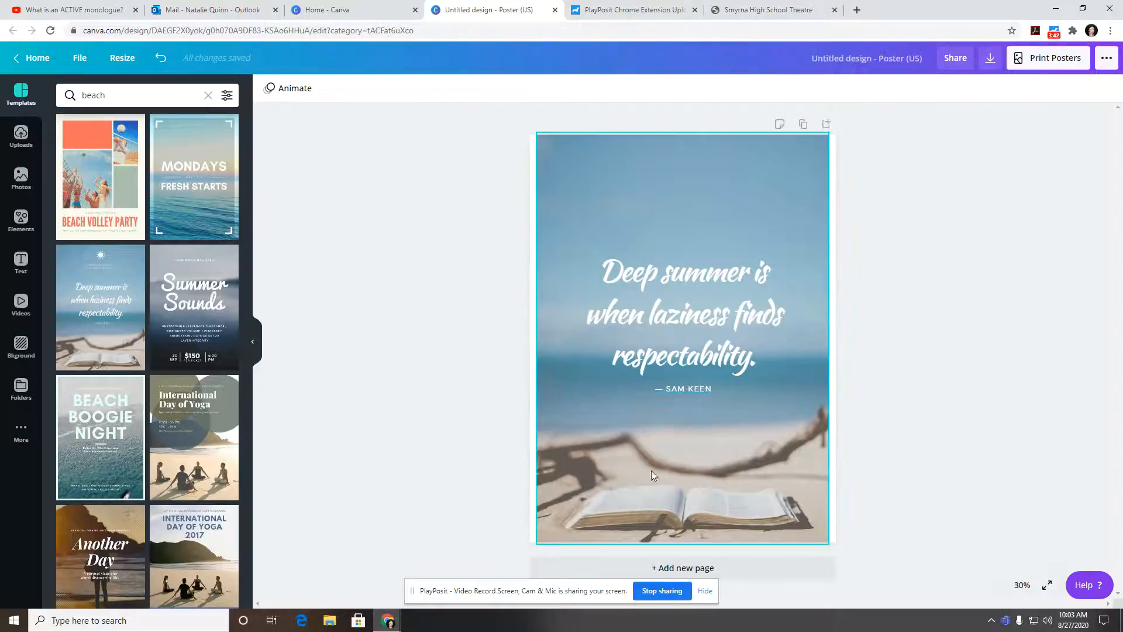
Step: Replace the 'Deep summer' quote text with the student's full name
left_click(683, 313)
double_click(684, 314)
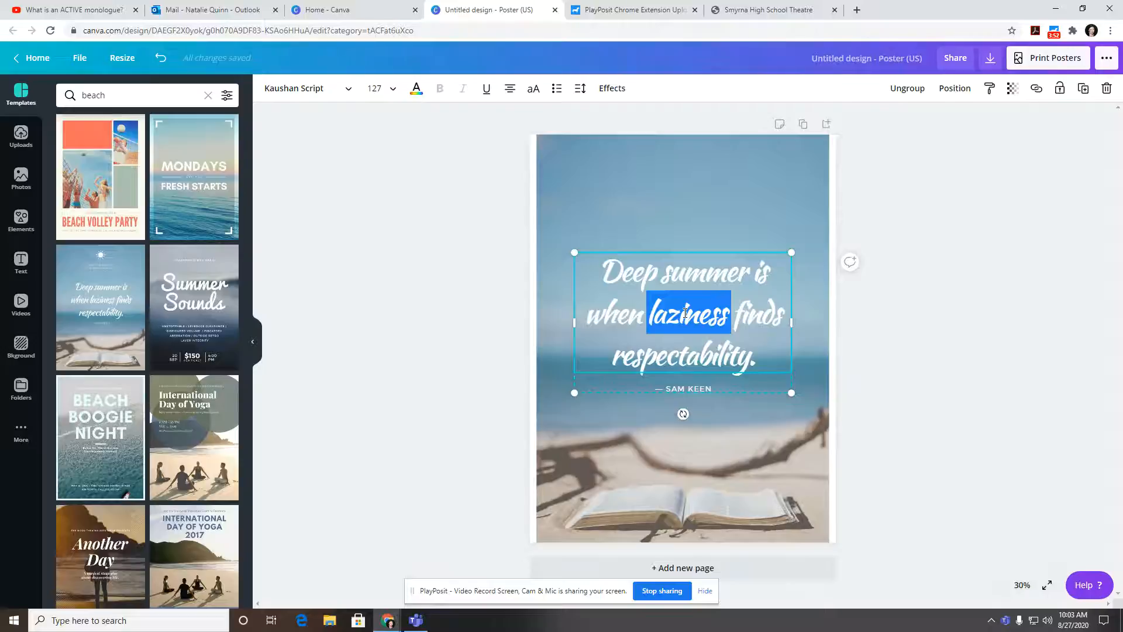
key("BackSpace")
key("BackSpace")
key("BackSpace")
key("BackSpace")
key("BackSpace")
key("BackSpace")
key("BackSpace")
key("BackSpace")
key("BackSpace")
key("BackSpace")
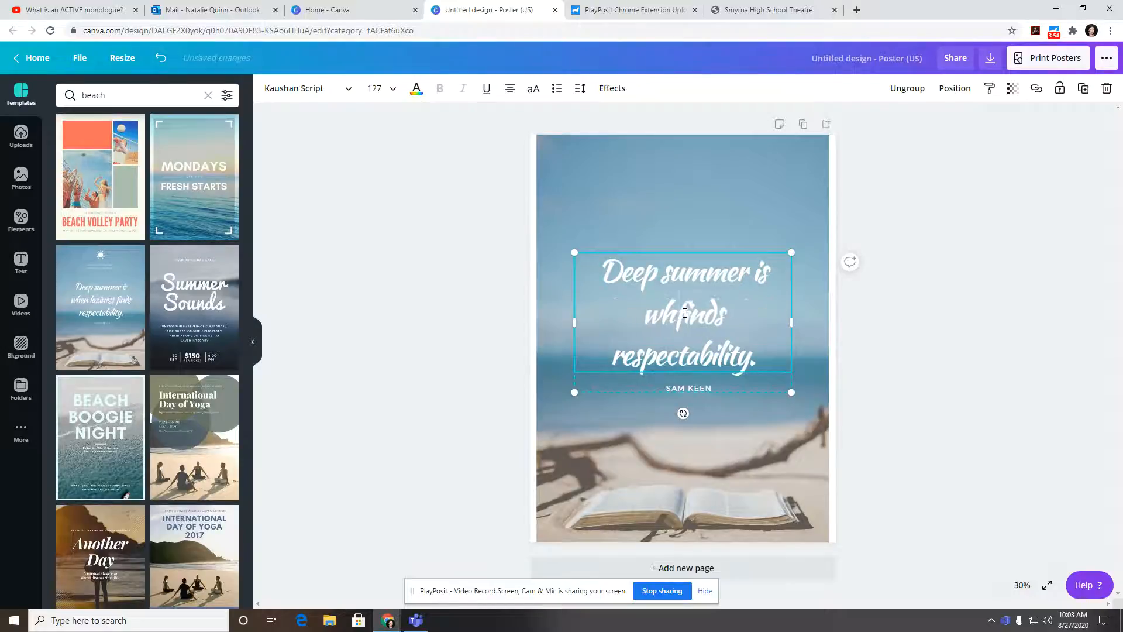
key("BackSpace")
key("BackSpace")
key("BackSpace")
key("BackSpace")
key("BackSpace")
key("BackSpace")
key("BackSpace")
key("BackSpace")
key("BackSpace")
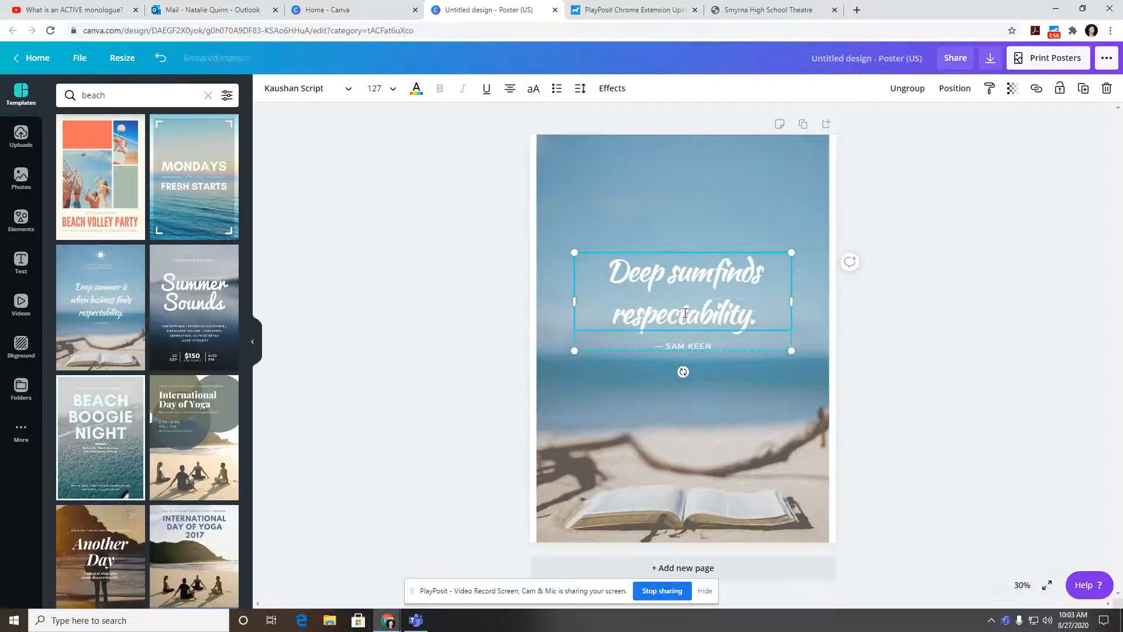
key("BackSpace")
key("BackSpace")
key("BackSpace")
key("Delete")
key("Delete")
key("Delete")
key("Delete")
key("Delete")
key("Delete")
key("Delete")
key("Delete")
key("Delete")
key("Delete")
key("Delete")
key("Delete")
key("Delete")
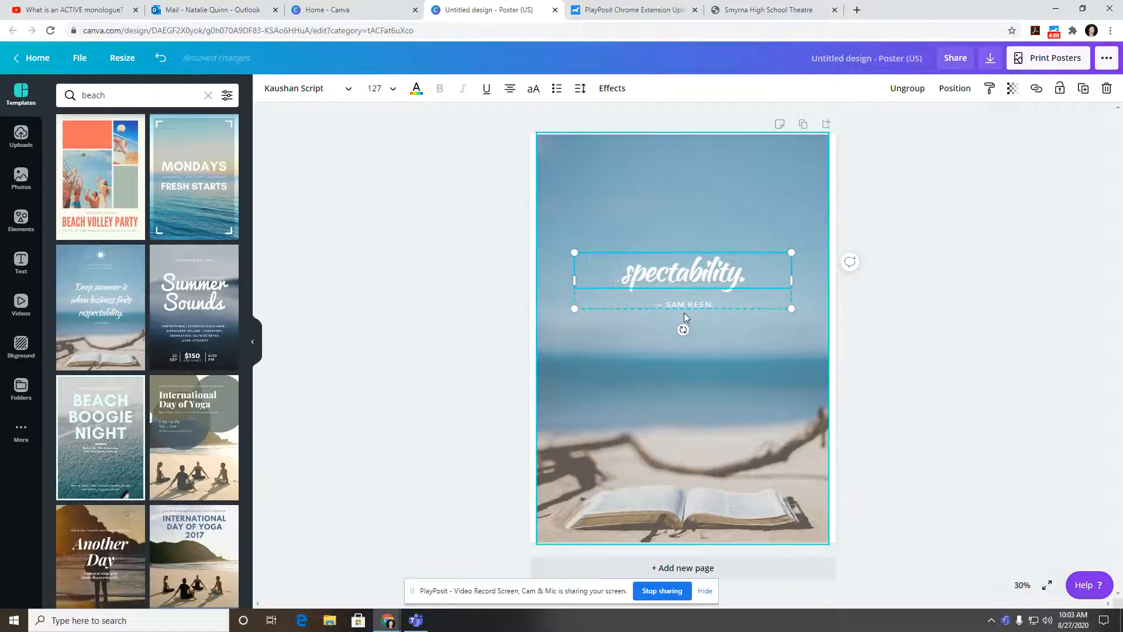
key("BackSpace")
key("BackSpace")
key("BackSpace")
key("BackSpace")
key("BackSpace")
key("BackSpace")
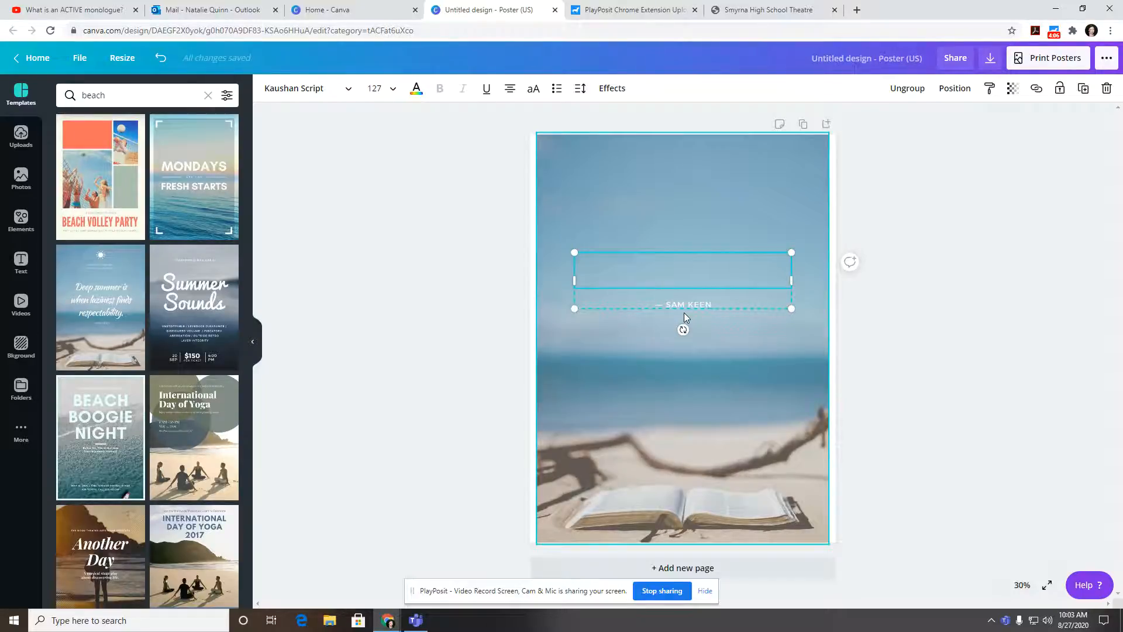
Step: Delete the author credit text below the name
left_click(689, 305)
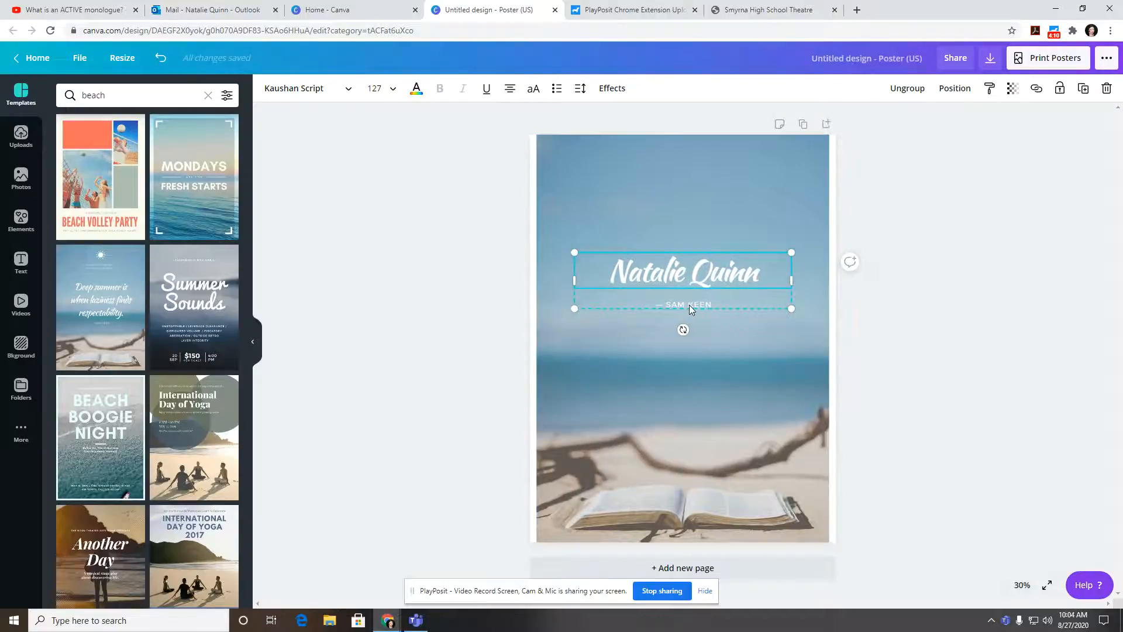
left_click_drag(717, 305, 634, 305)
key("BackSpace")
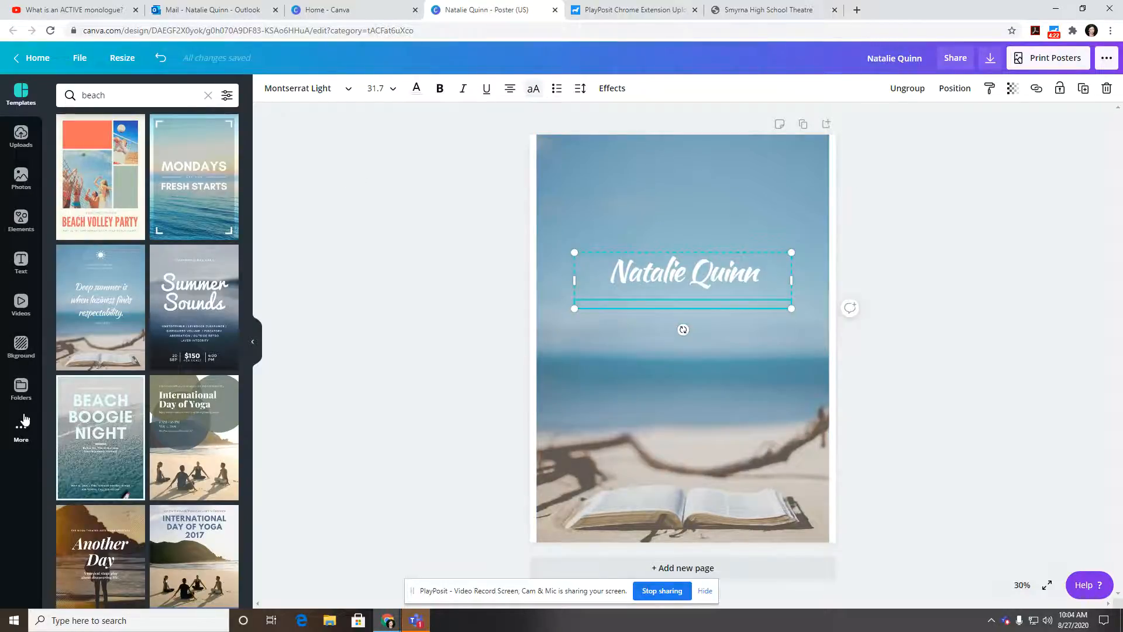
Step: Add the 'Real Love' text combination with its 'Feels pure & authentic' subtitle from the Text panel
left_click(20, 262)
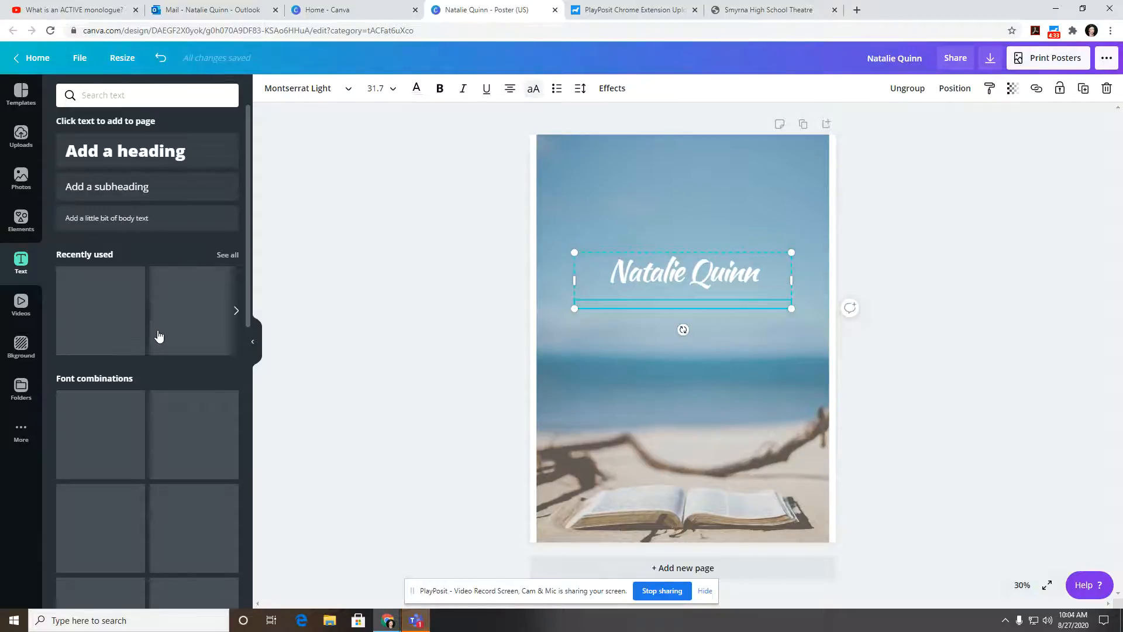
scroll(159, 336, "down", 7)
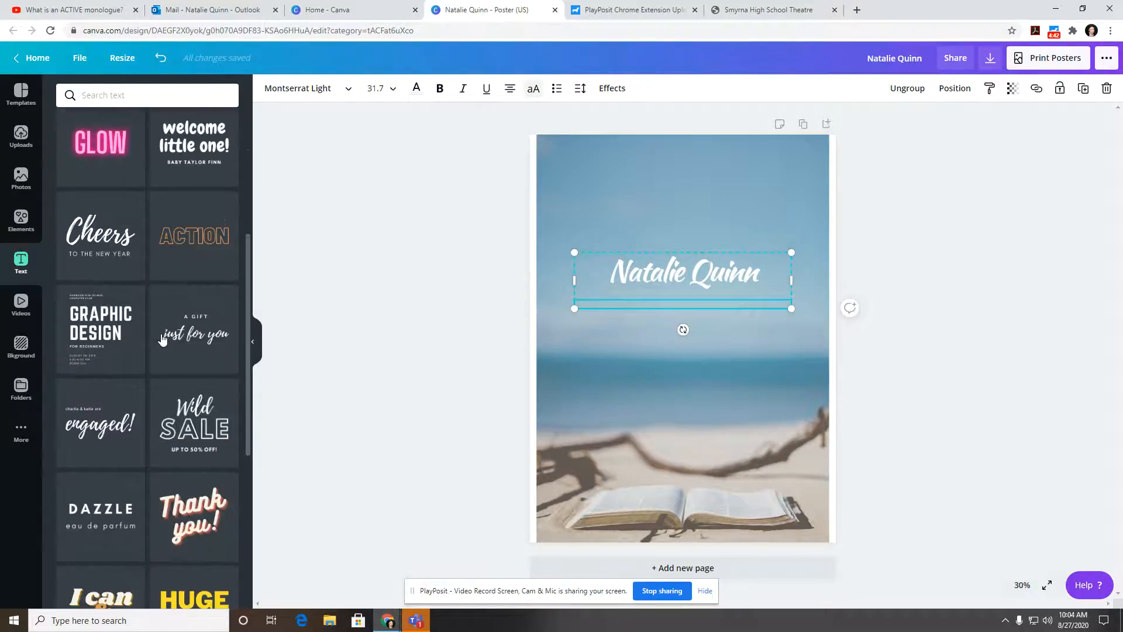
scroll(163, 339, "down", 4)
scroll(163, 339, "down", 4)
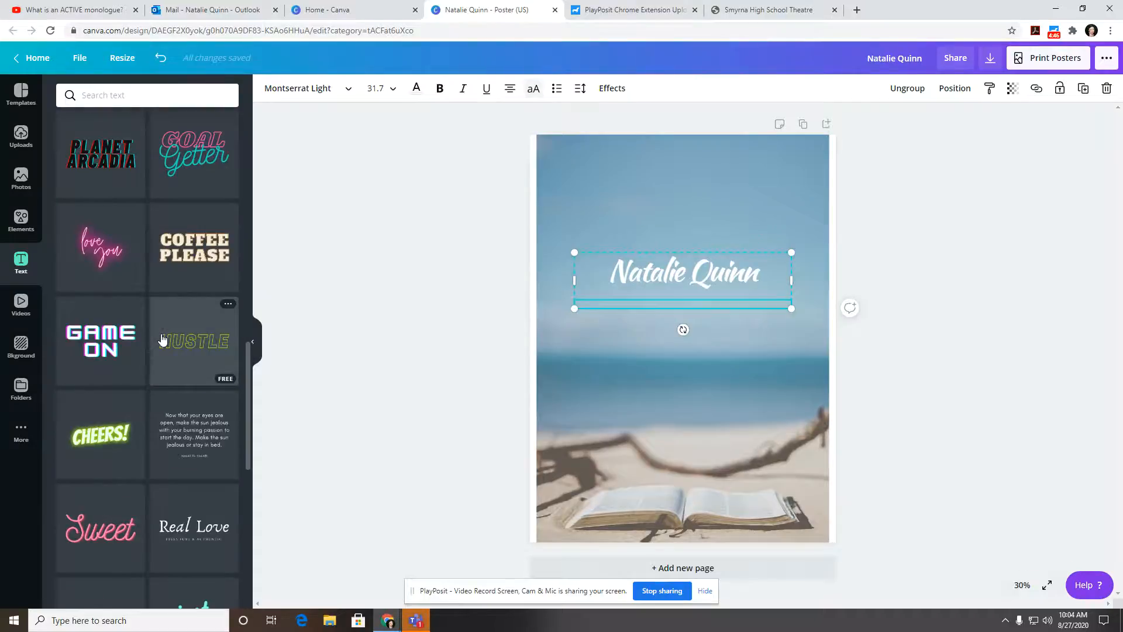
scroll(163, 338, "up", 3)
scroll(162, 338, "down", 4)
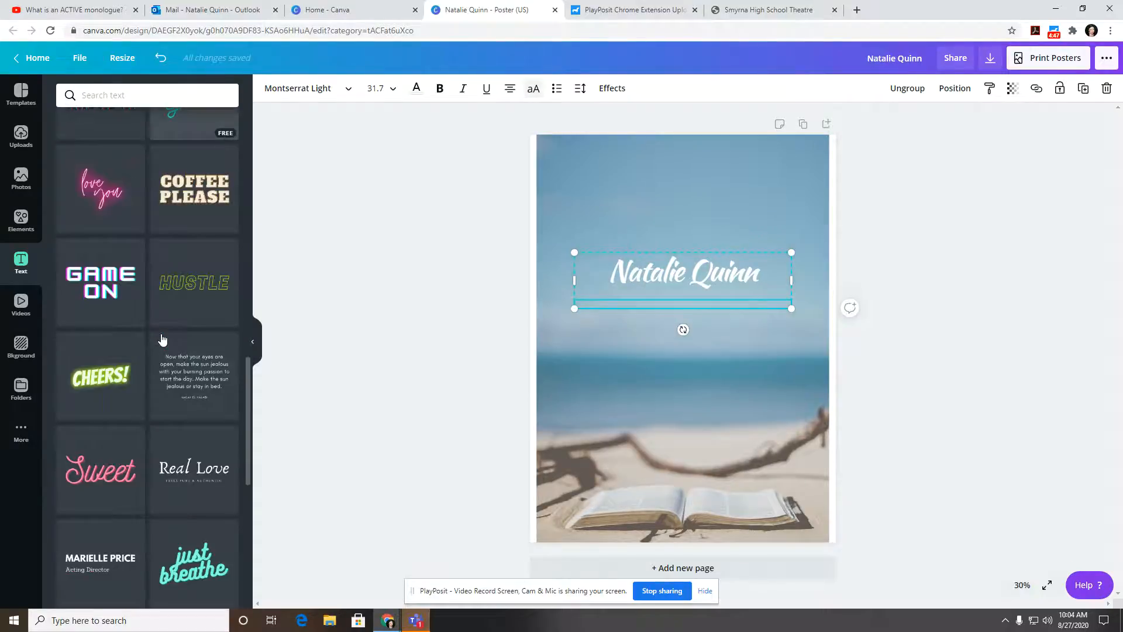
left_click(200, 457)
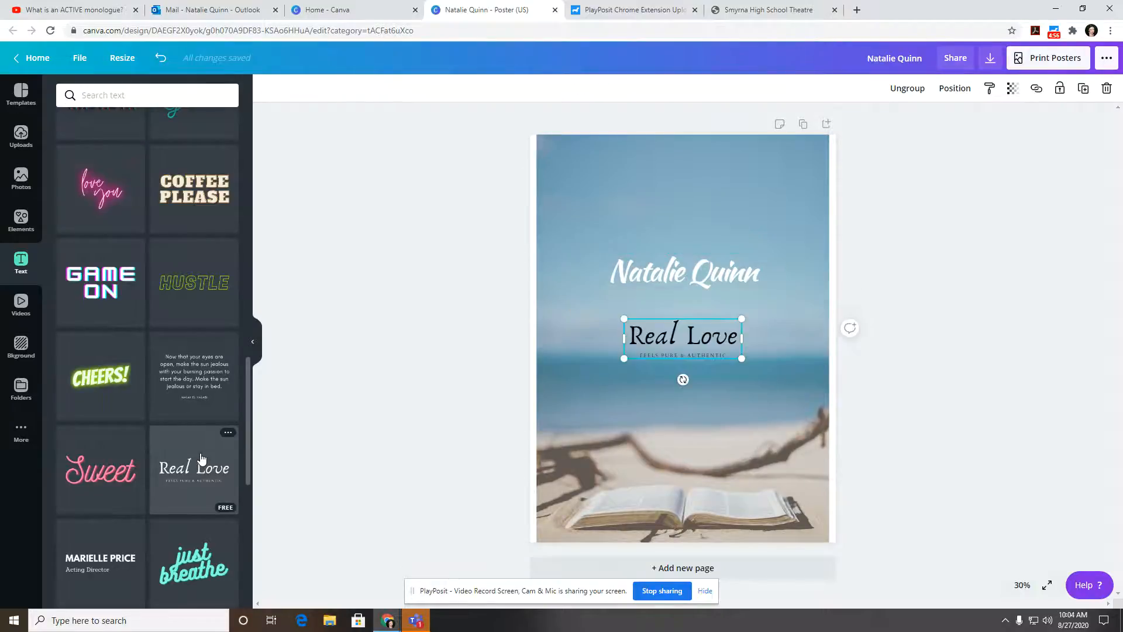
Step: Change the 'Real Love' text to read 'friendly'
left_click(703, 339)
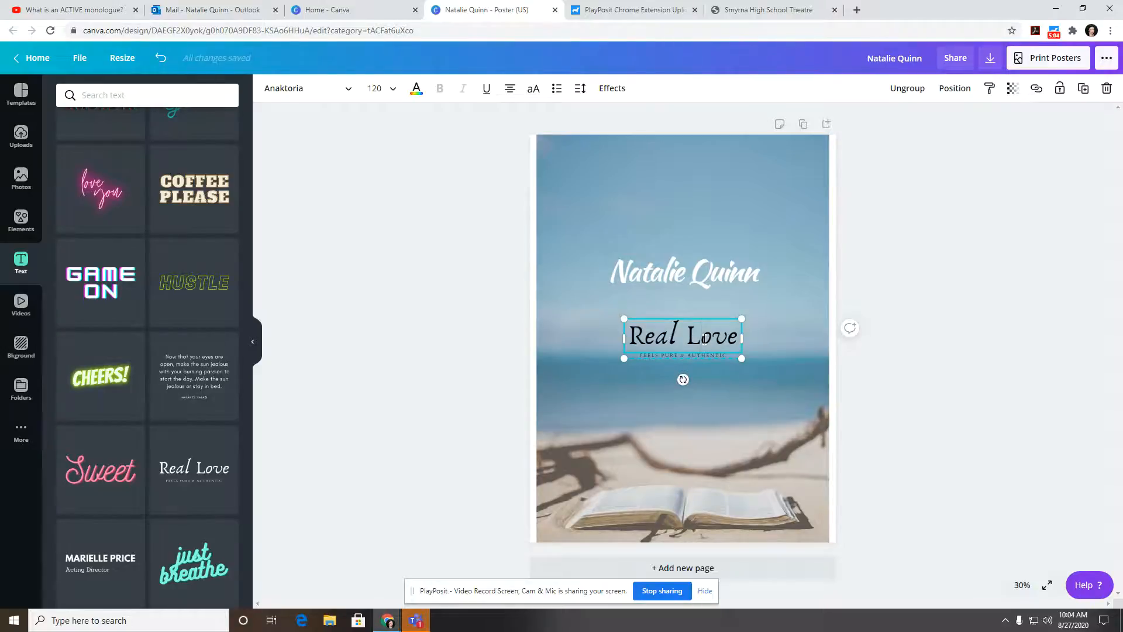
key("BackSpace")
key("BackSpace")
key("BackSpace")
key("BackSpace")
key("BackSpace")
key("BackSpace")
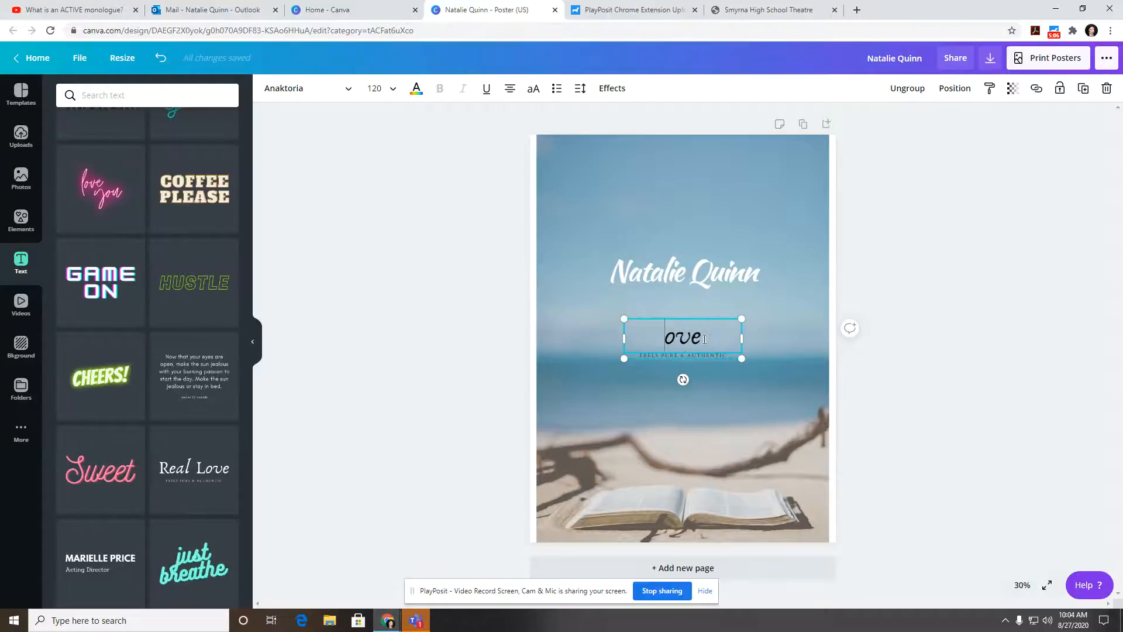
key("Delete")
key("Delete")
key("Delete")
type("frei")
key("BackSpace")
key("BackSpace")
type("in")
key("BackSpace")
type("endly")
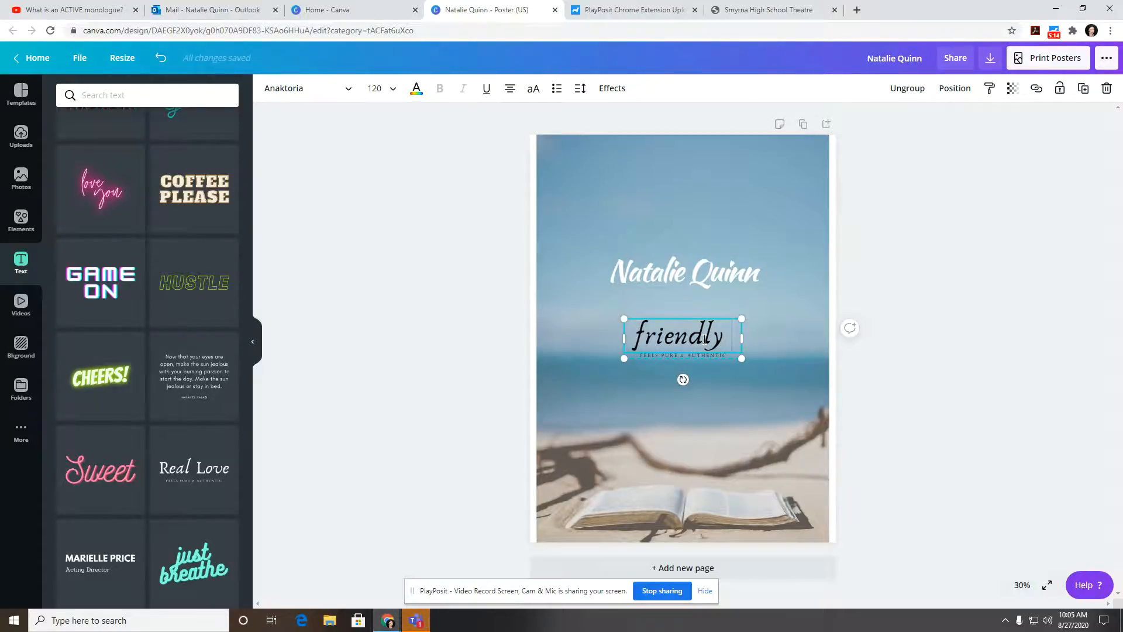
left_click(778, 310)
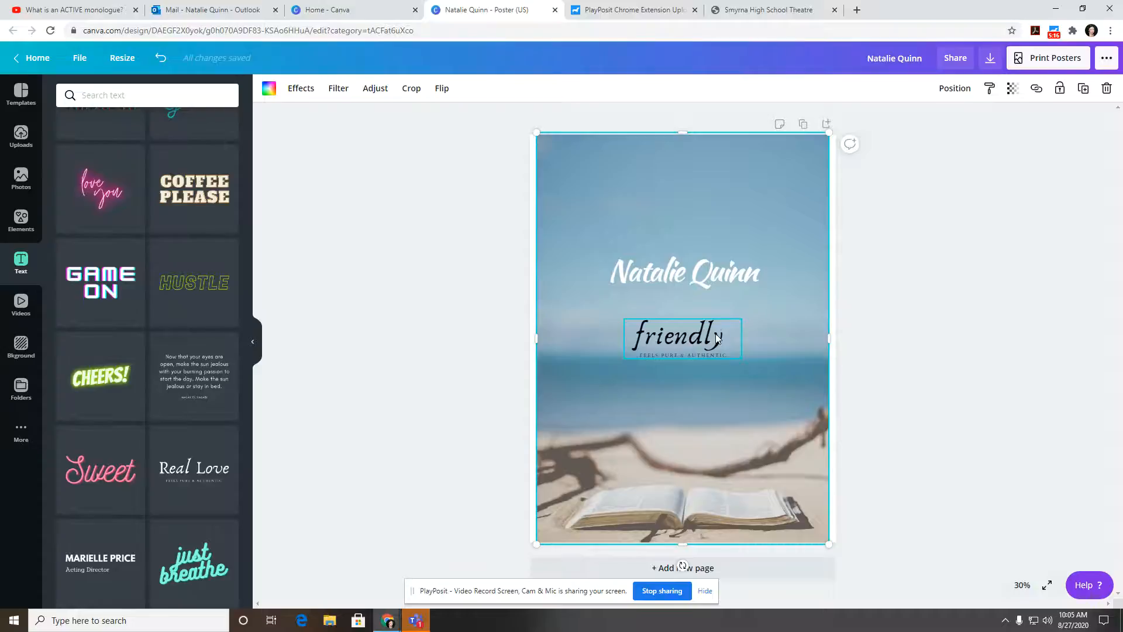
Step: Move 'friendly' to the poster's top-left and tilt it to -42°
left_click_drag(711, 322, 632, 191)
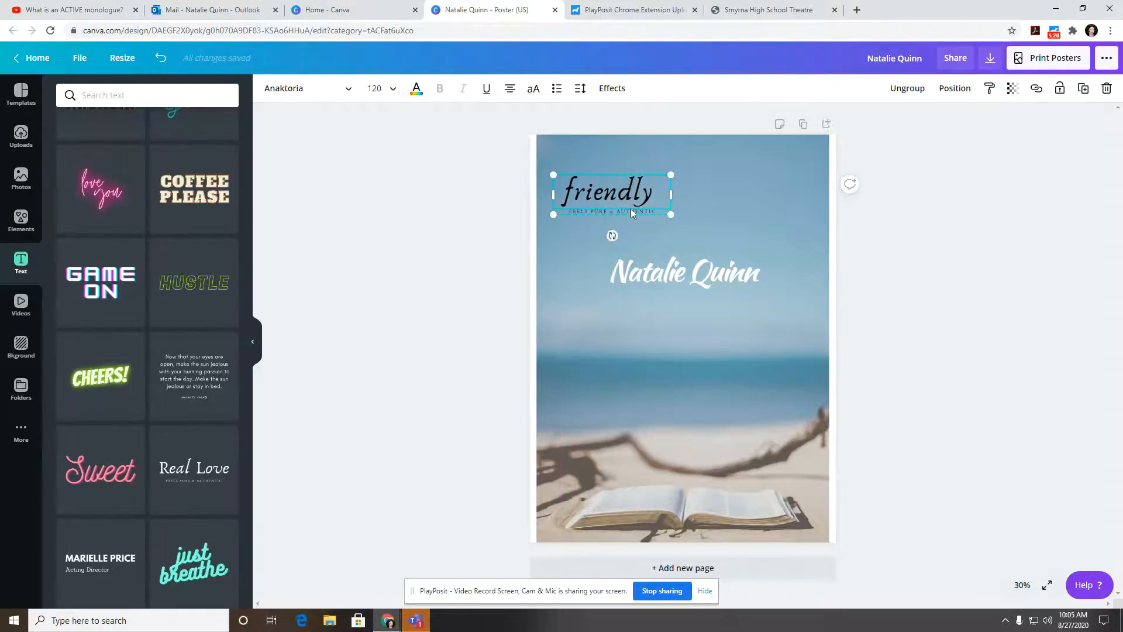
left_click_drag(611, 235, 647, 238)
left_click(681, 336)
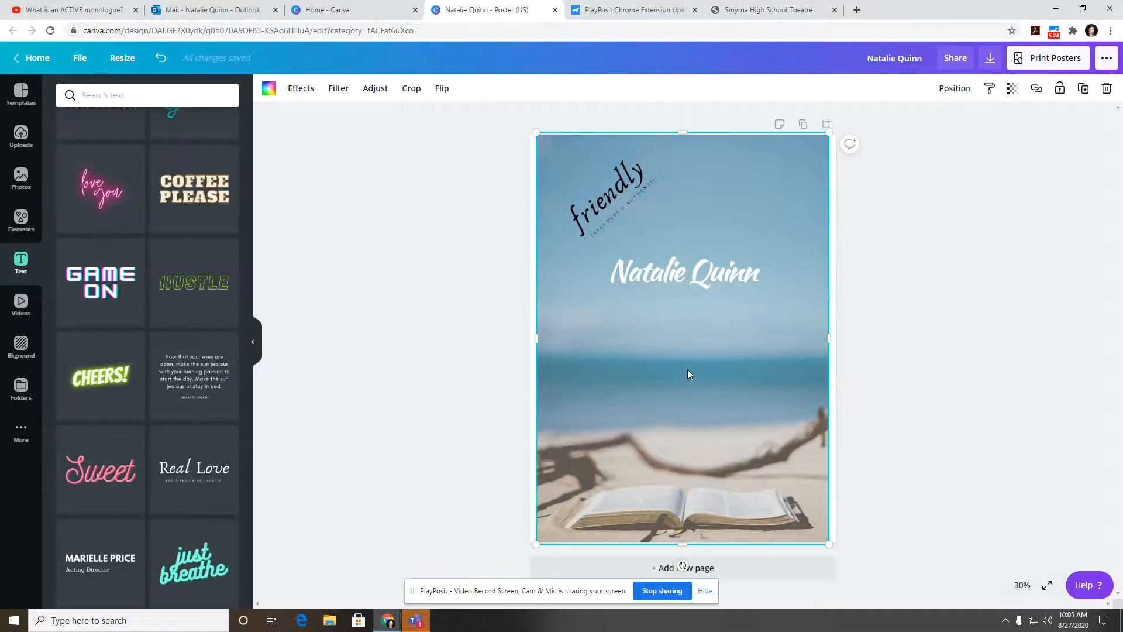
Step: Delete the small subtitle under 'friendly' and switch to the theatre website tab
left_click(630, 199)
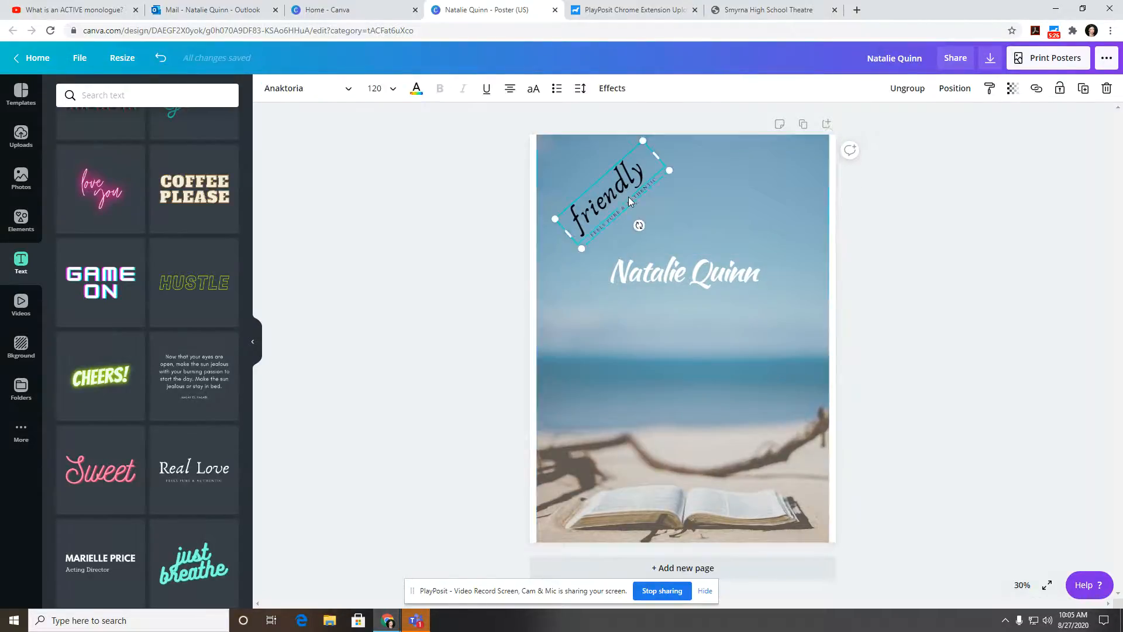
left_click(632, 200)
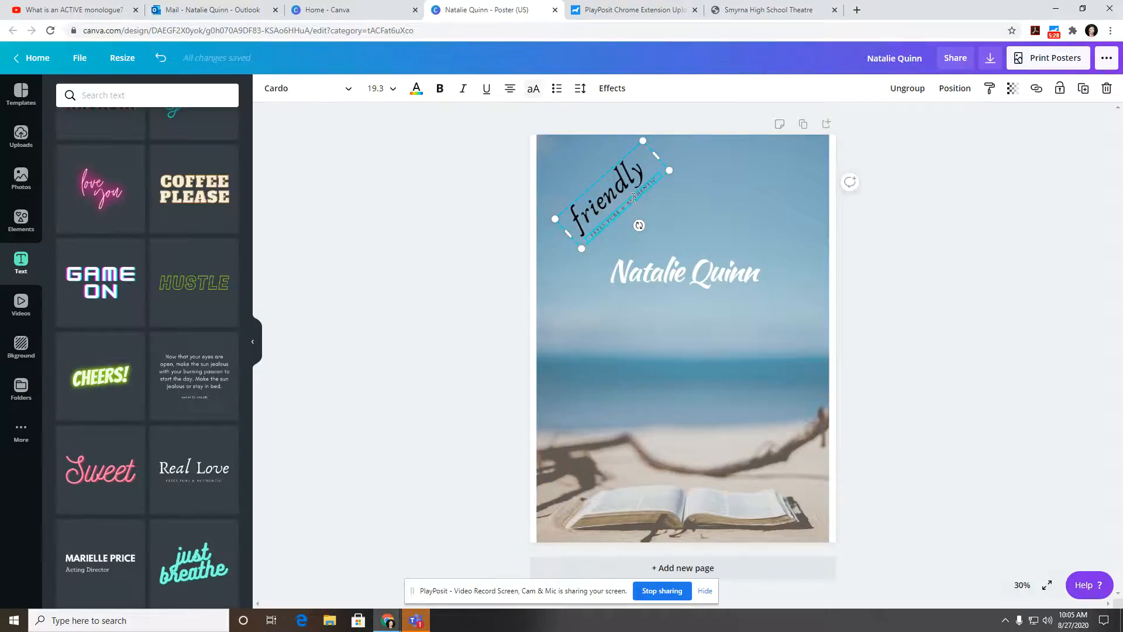
key("BackSpace")
key("BackSpace")
key("BackSpace")
key("BackSpace")
key("BackSpace")
key("BackSpace")
key("BackSpace")
key("BackSpace")
key("BackSpace")
key("BackSpace")
key("BackSpace")
key("BackSpace")
key("BackSpace")
key("BackSpace")
key("BackSpace")
key("BackSpace")
key("BackSpace")
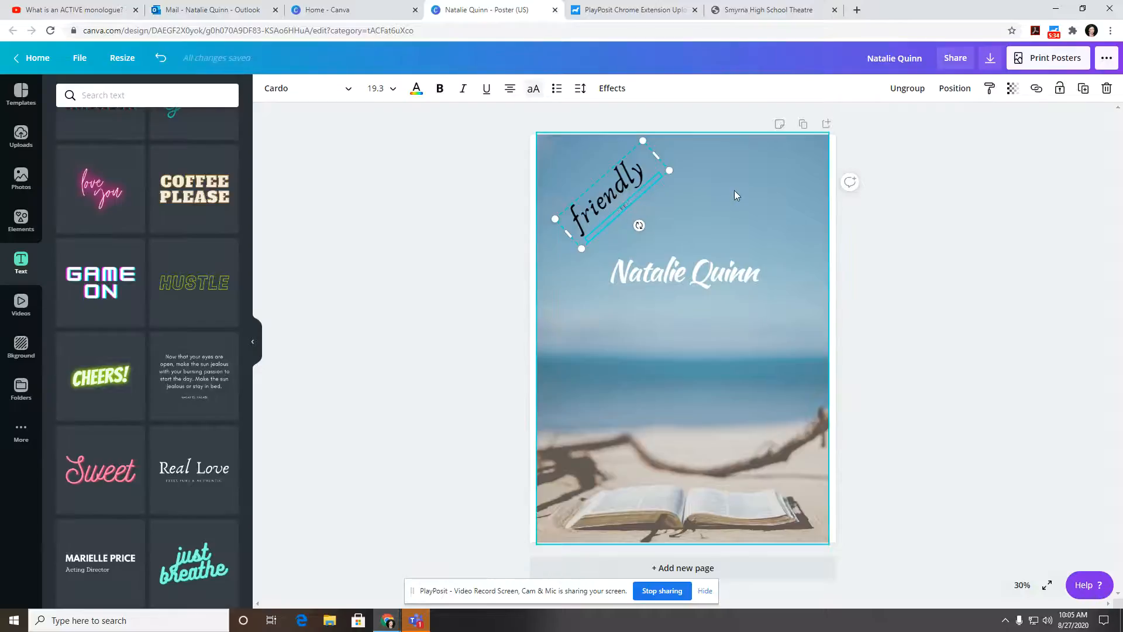
left_click(735, 191)
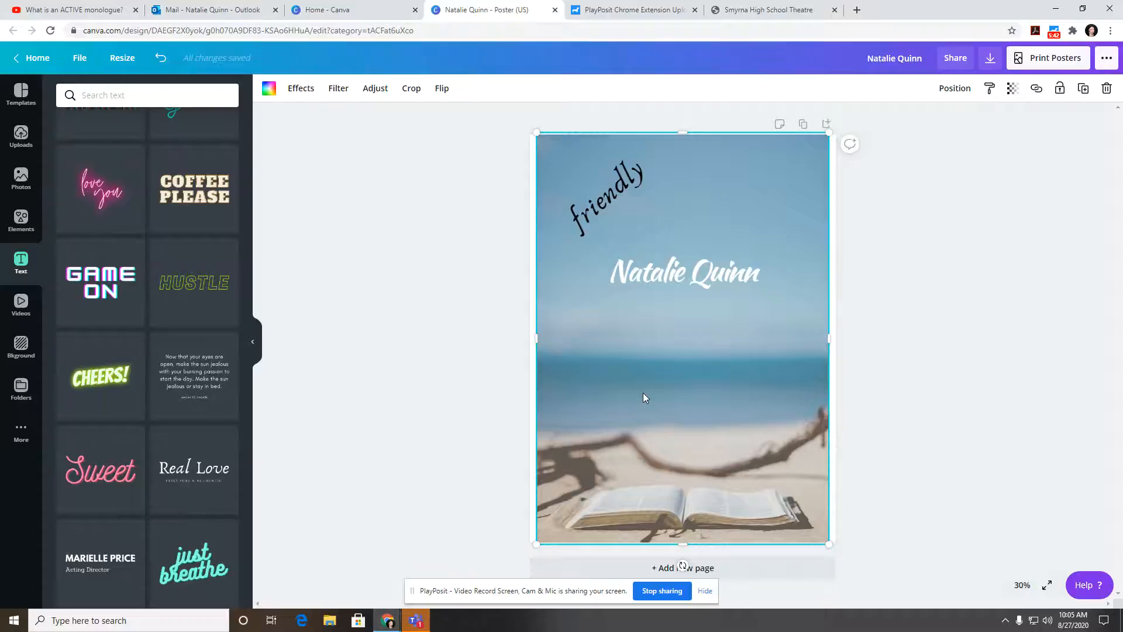
left_click(753, 10)
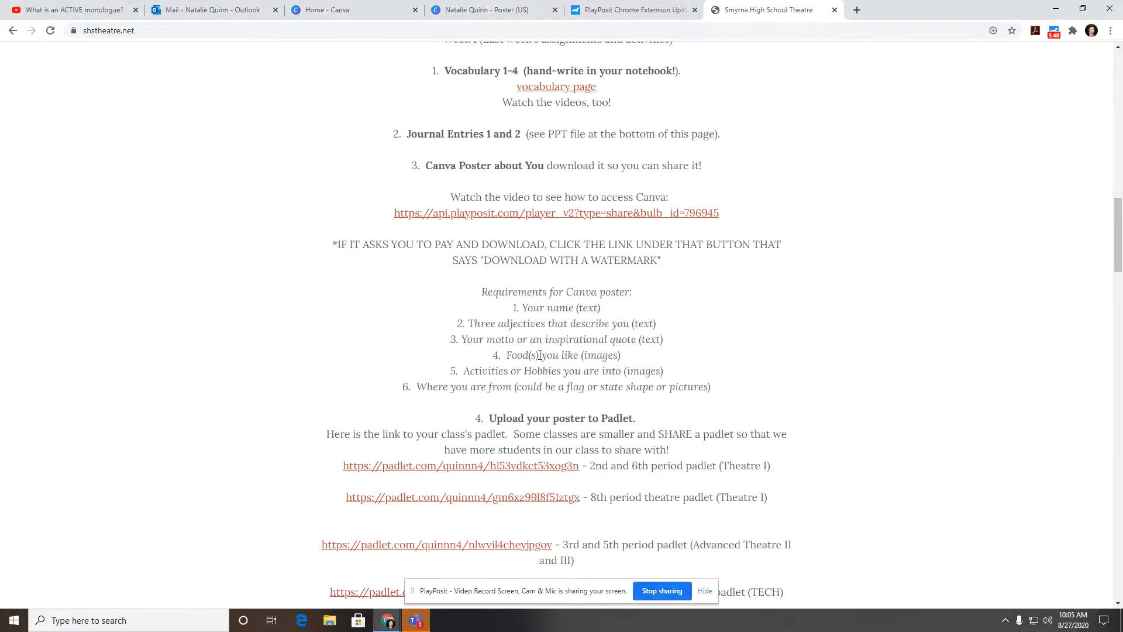
Step: Highlight the 'Food(s) you like (images)' requirement, then go back to the Canva poster
left_click_drag(522, 352, 621, 355)
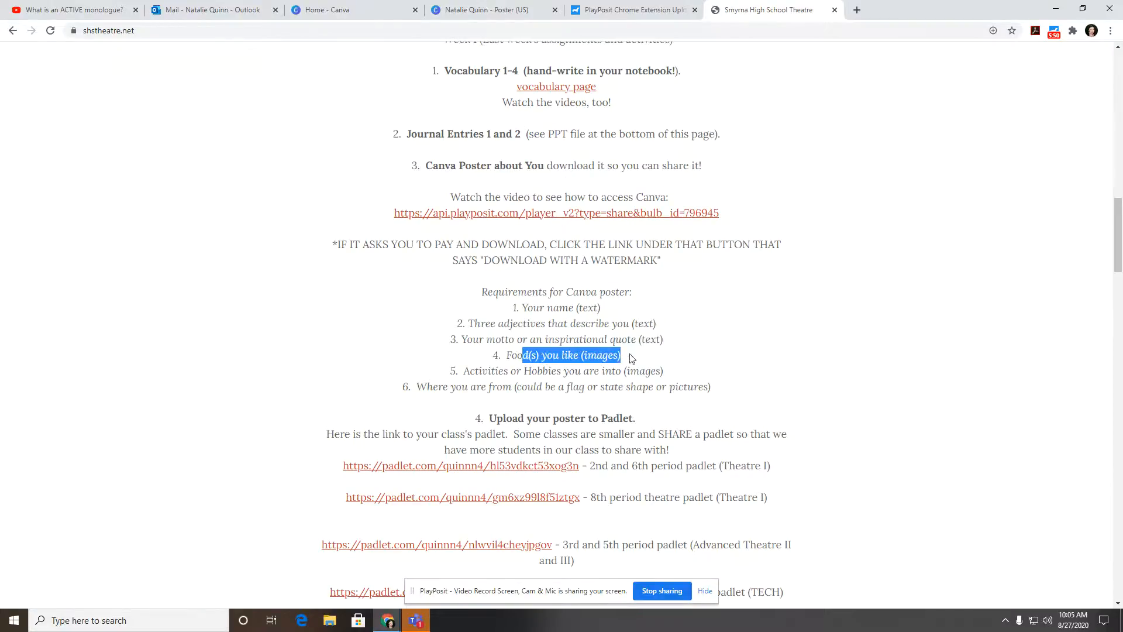
left_click(503, 9)
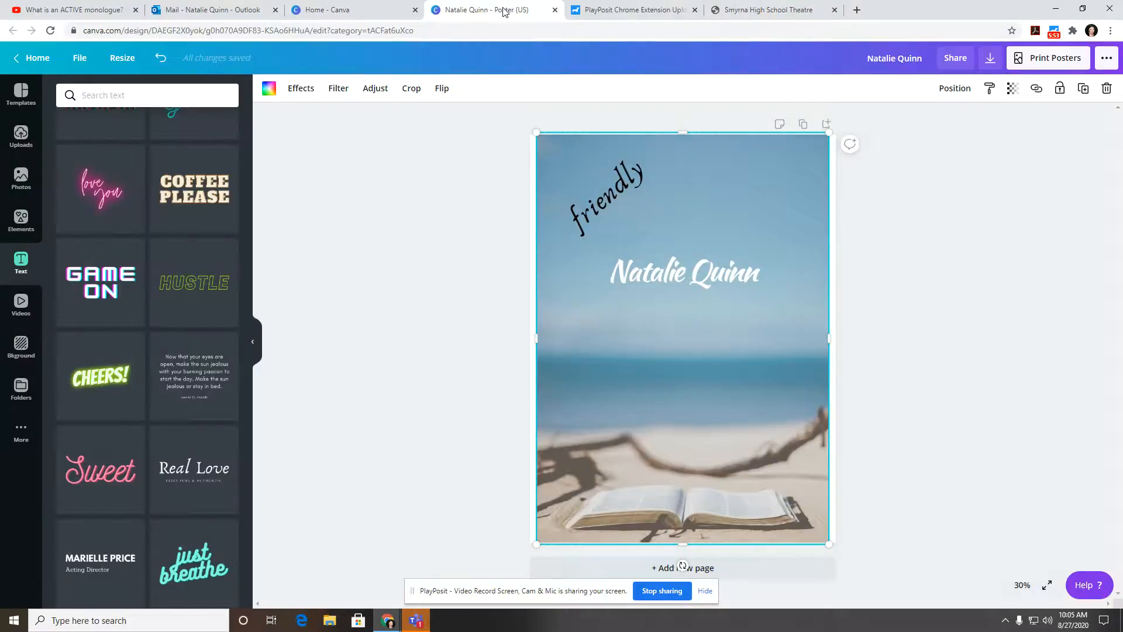
Step: Search stock photos for 'sushi' and add the heart-shaped sushi with chopsticks photo
left_click(21, 185)
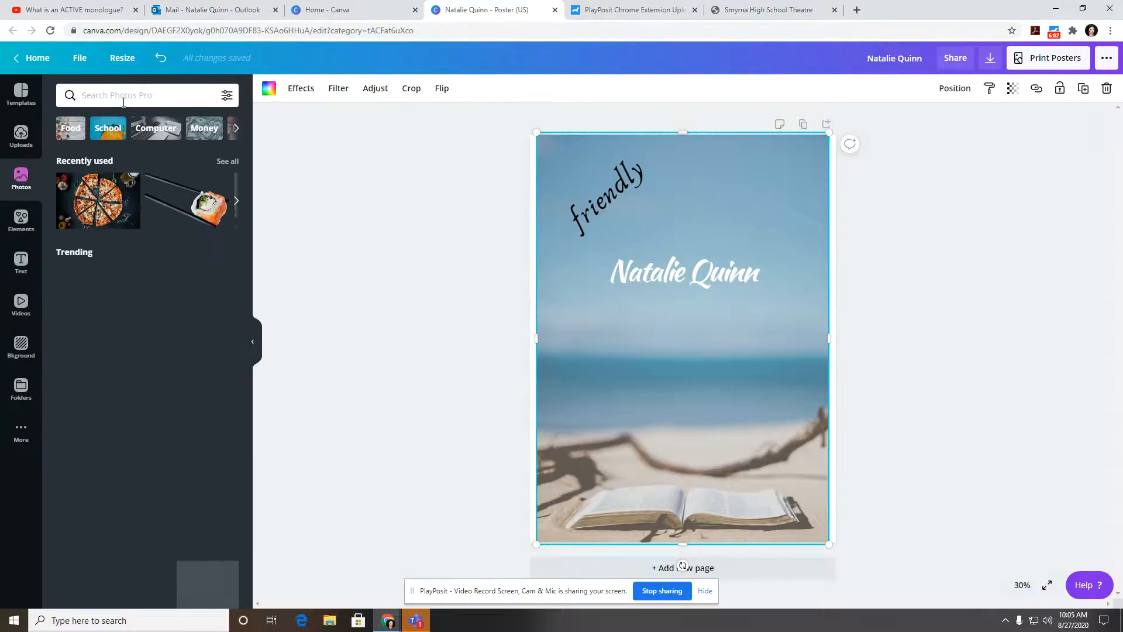
left_click(125, 98)
type("s")
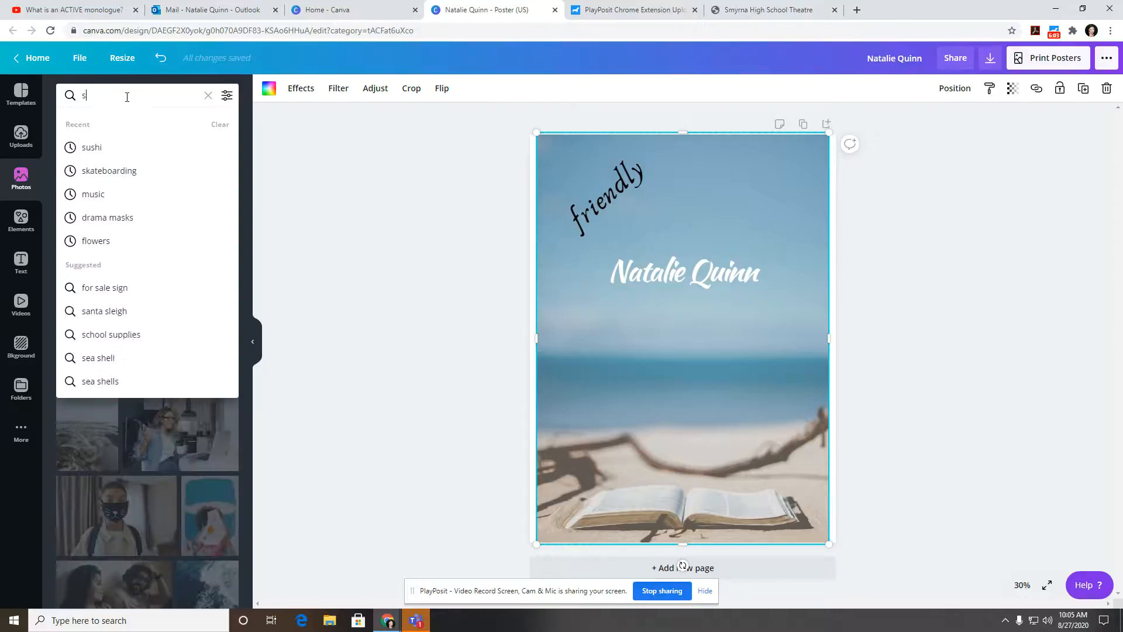
type("ushi")
key("Return")
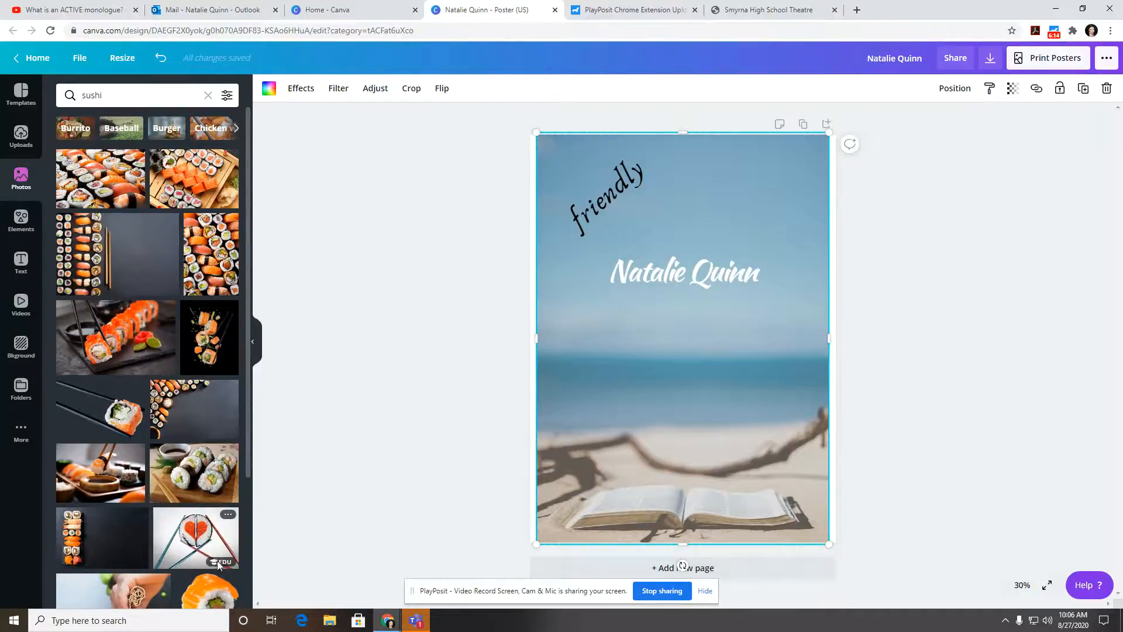
mouse_move(224, 564)
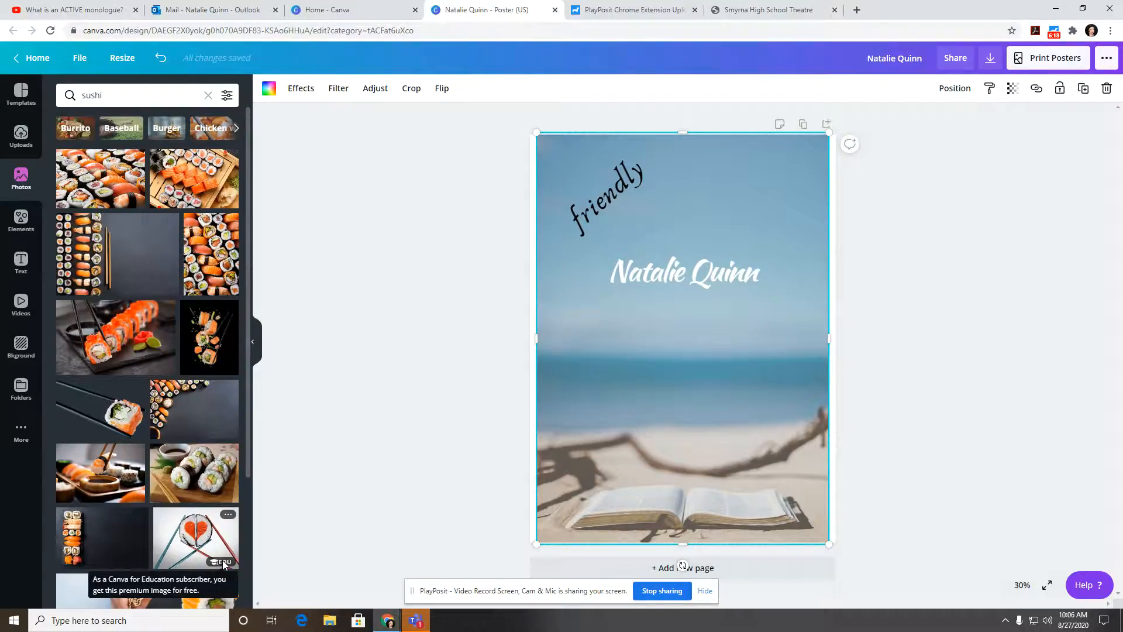
left_click(196, 538)
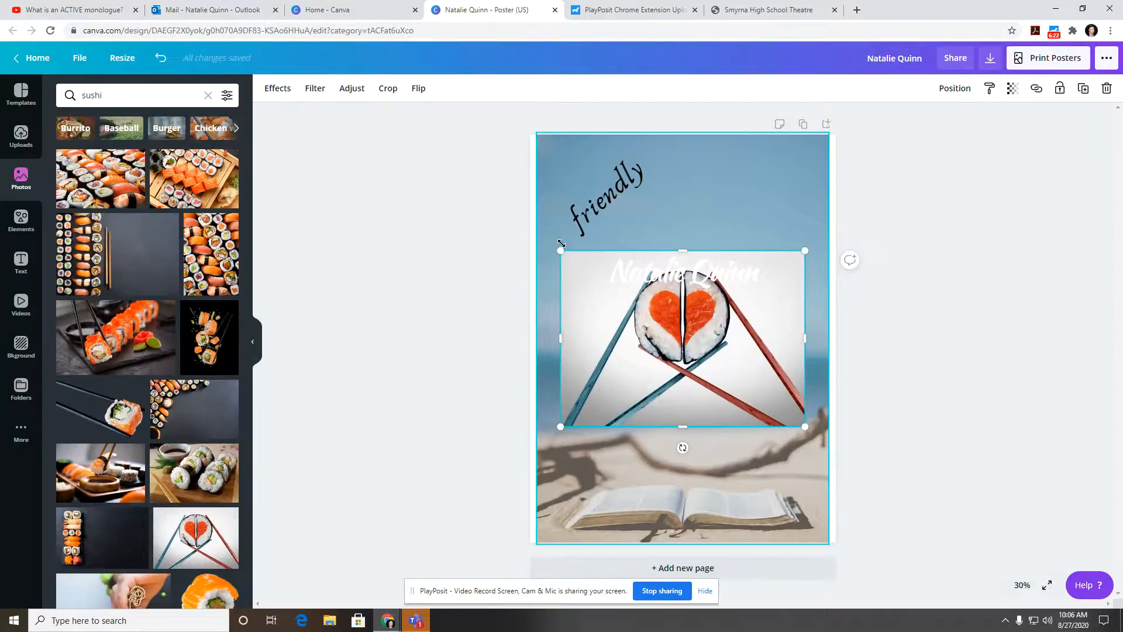
Step: Shrink the heart-shaped sushi photo and move it toward the poster's lower right
left_click_drag(561, 244, 763, 324)
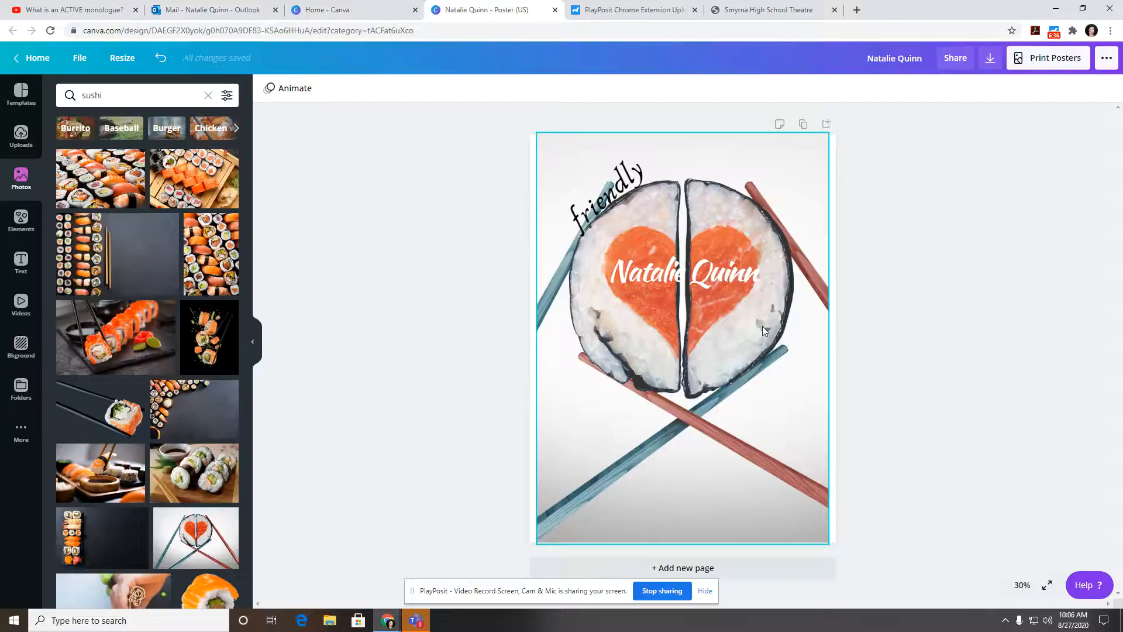
key("ctrl+z")
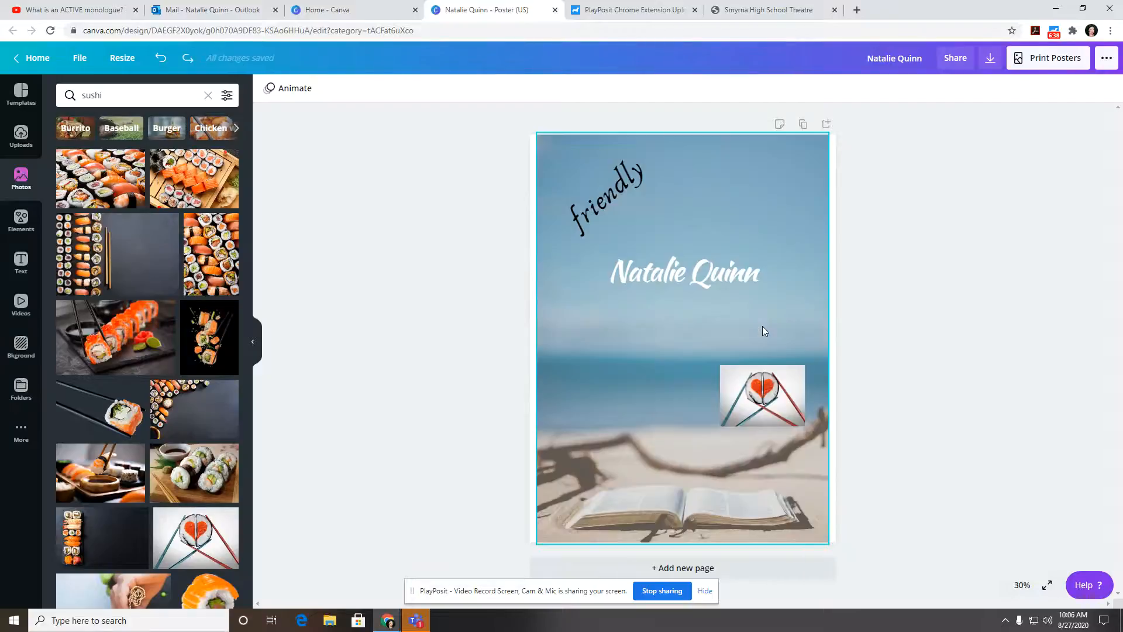
left_click(762, 325)
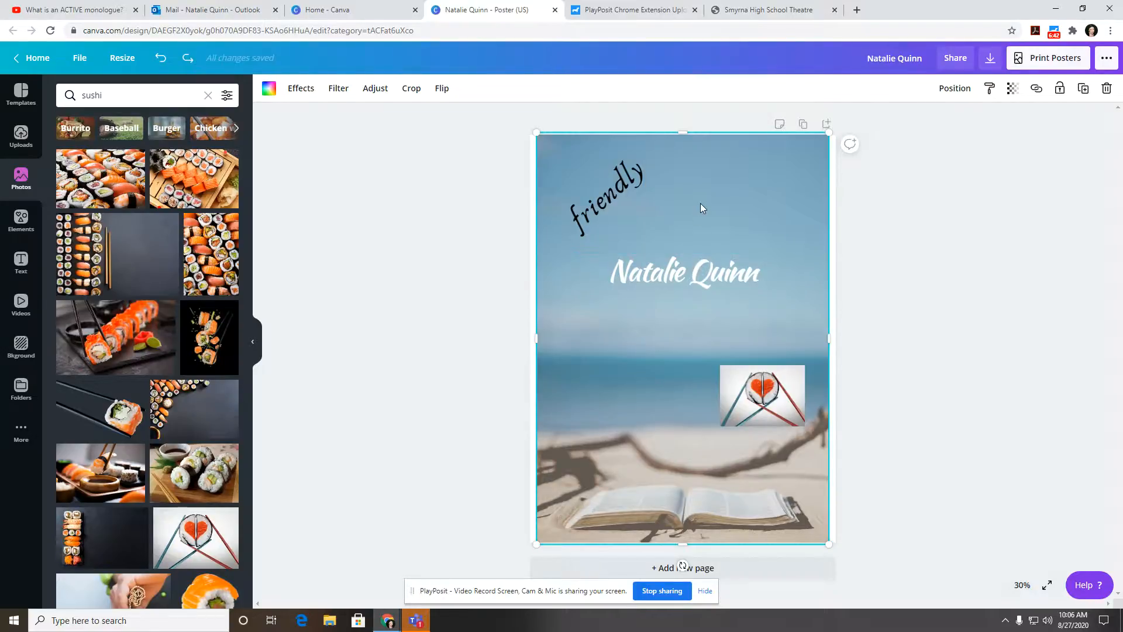
left_click_drag(772, 366, 639, 413)
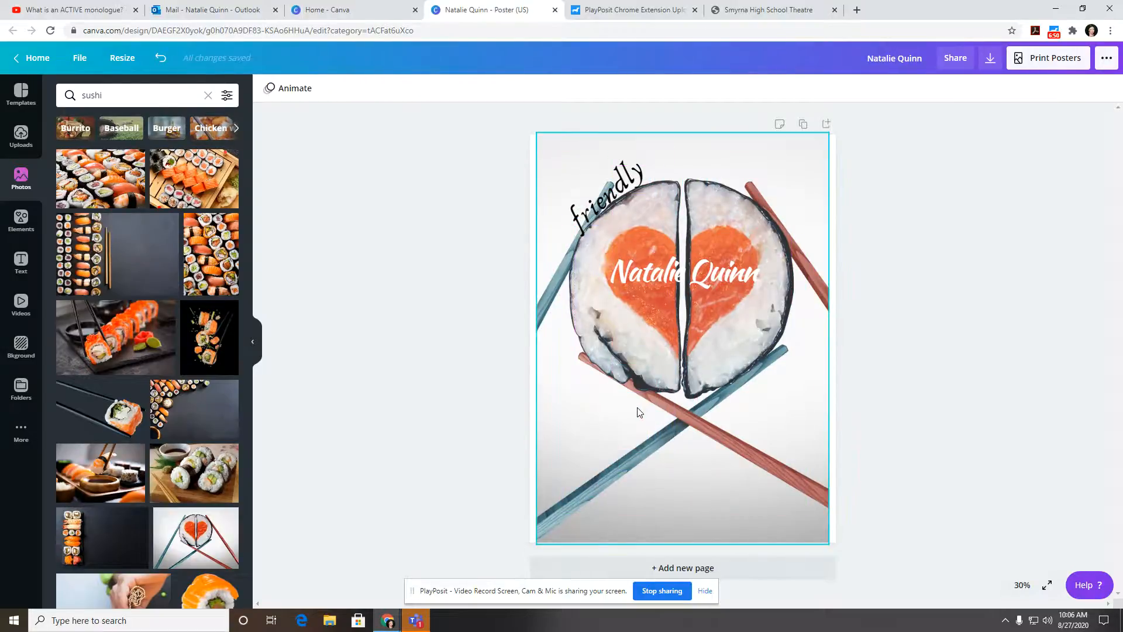
Step: Undo the sushi photo replacing the background so the beach scene returns, then deselect
key("ctrl+z")
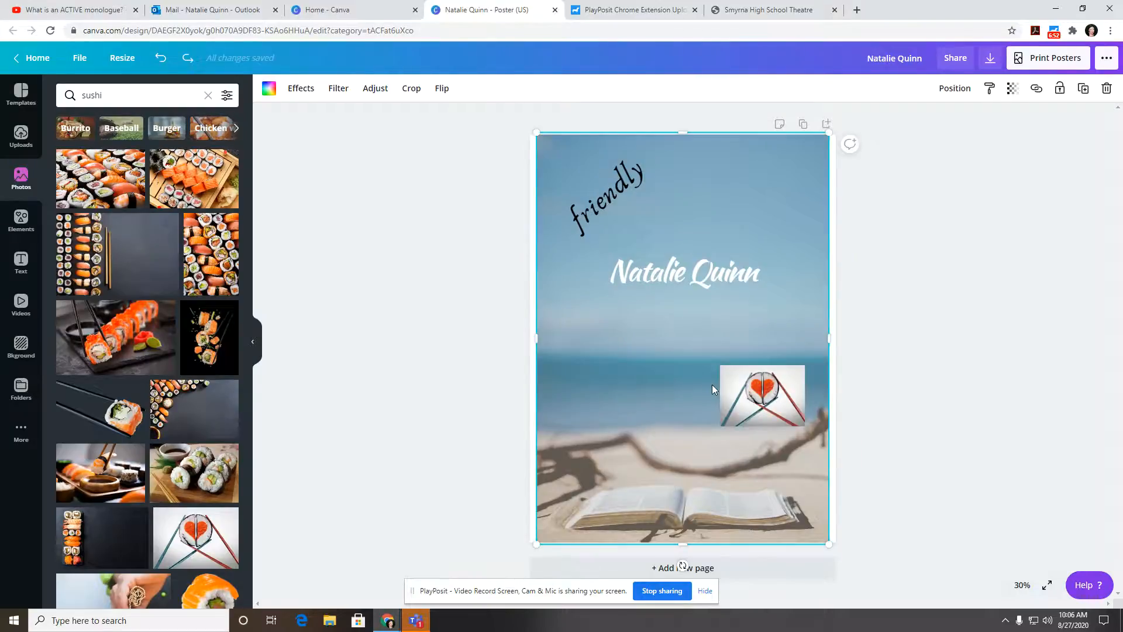
mouse_move(761, 380)
left_mouse_down()
mouse_move(752, 356)
mouse_move(764, 374)
left_mouse_up()
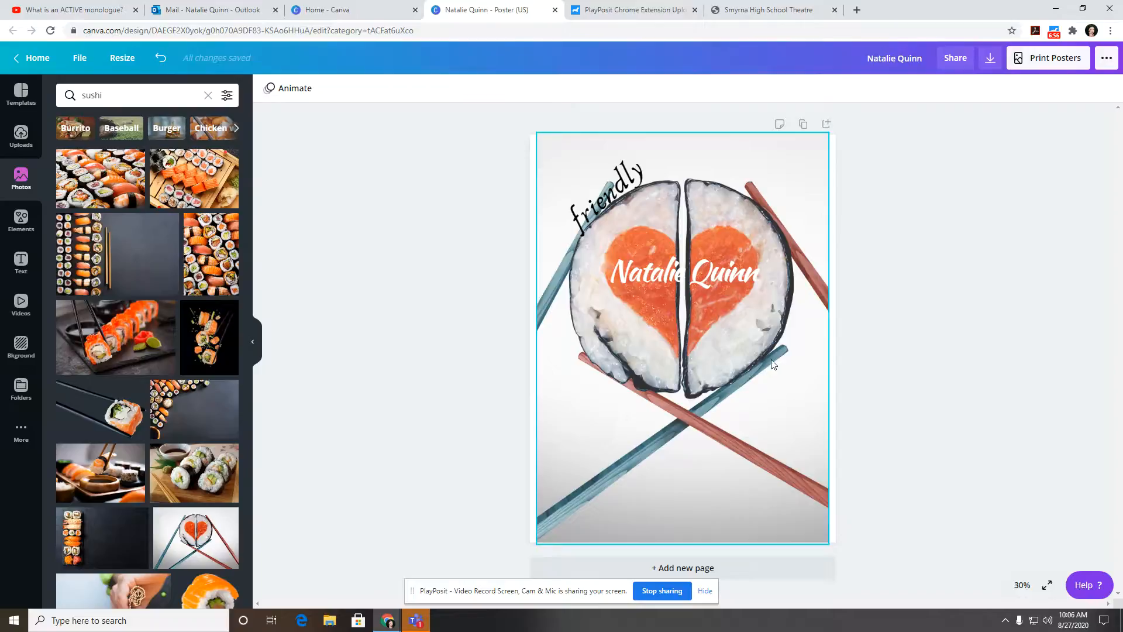
key("ctrl+z")
left_click(752, 175)
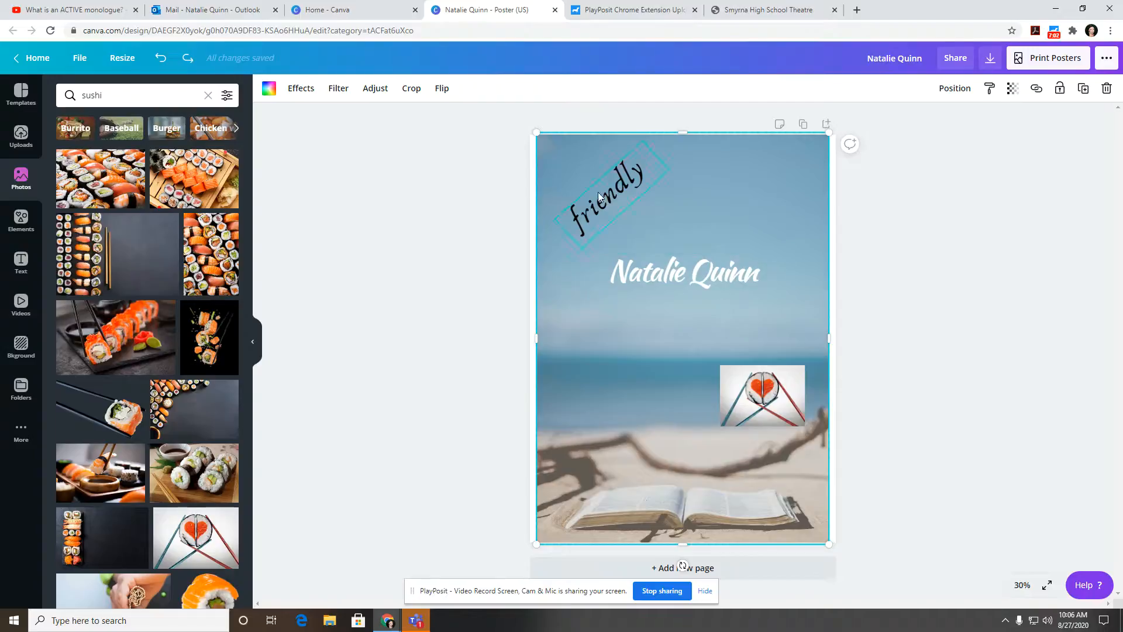
left_click(967, 248)
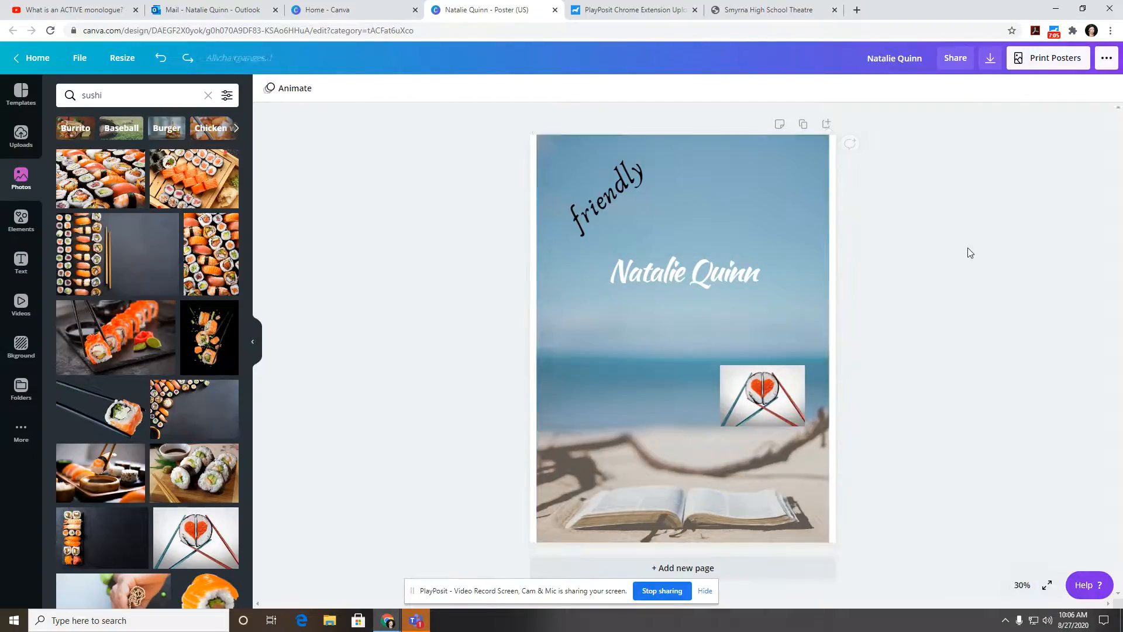
Step: Download the poster as a JPG instead of PDF Print and dismiss the 'You saved your design!' message
left_click(989, 60)
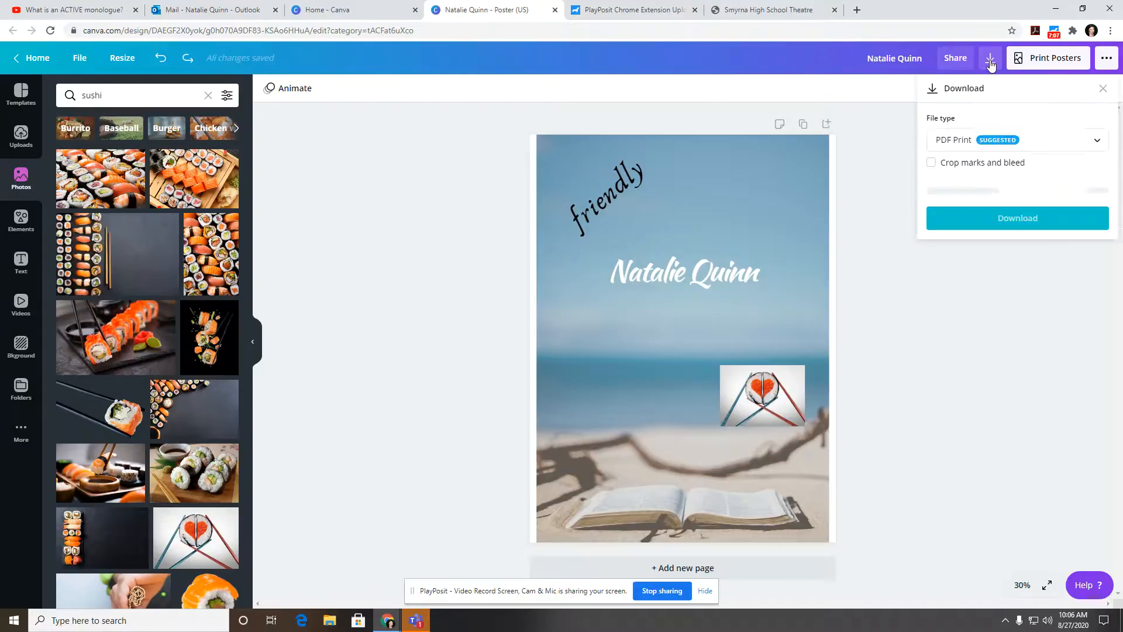
left_click(1028, 146)
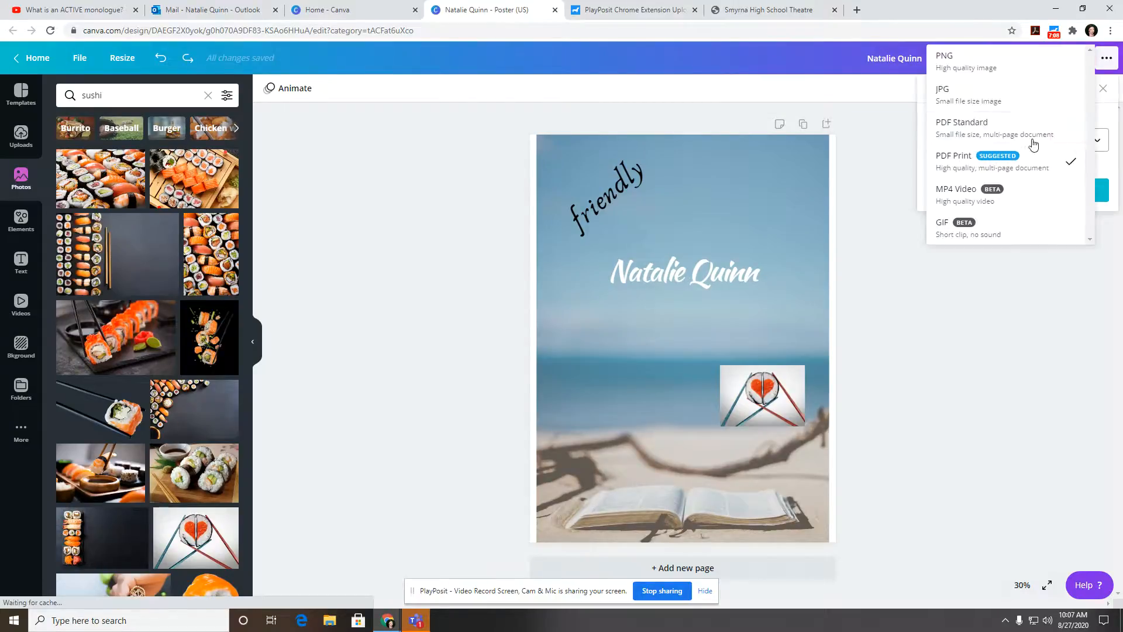
left_click(1003, 105)
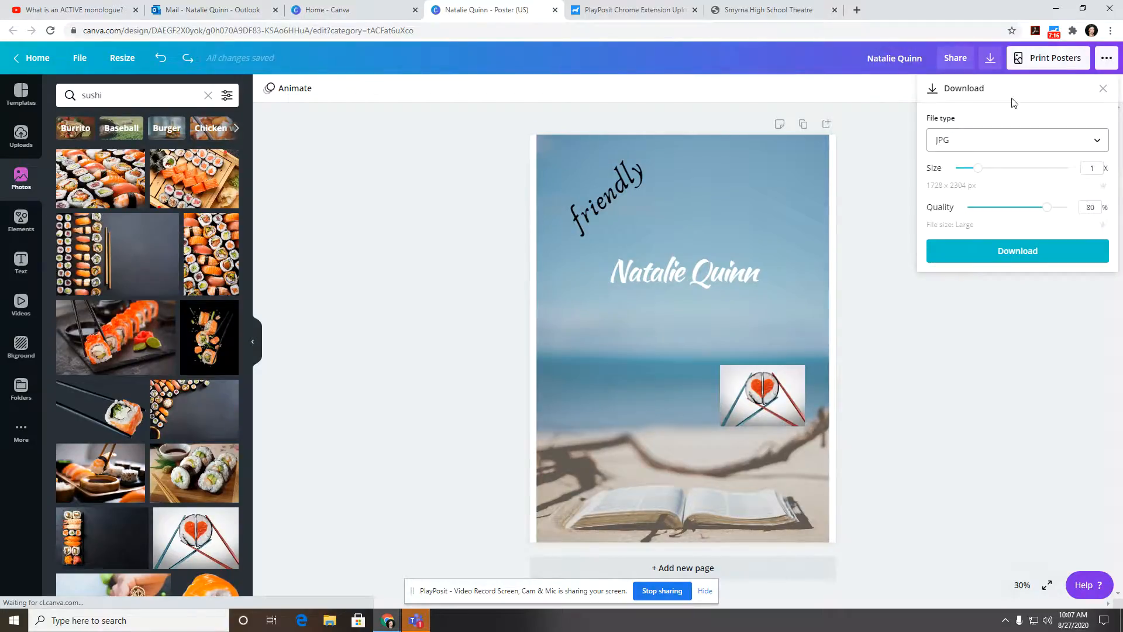
left_click(1022, 265)
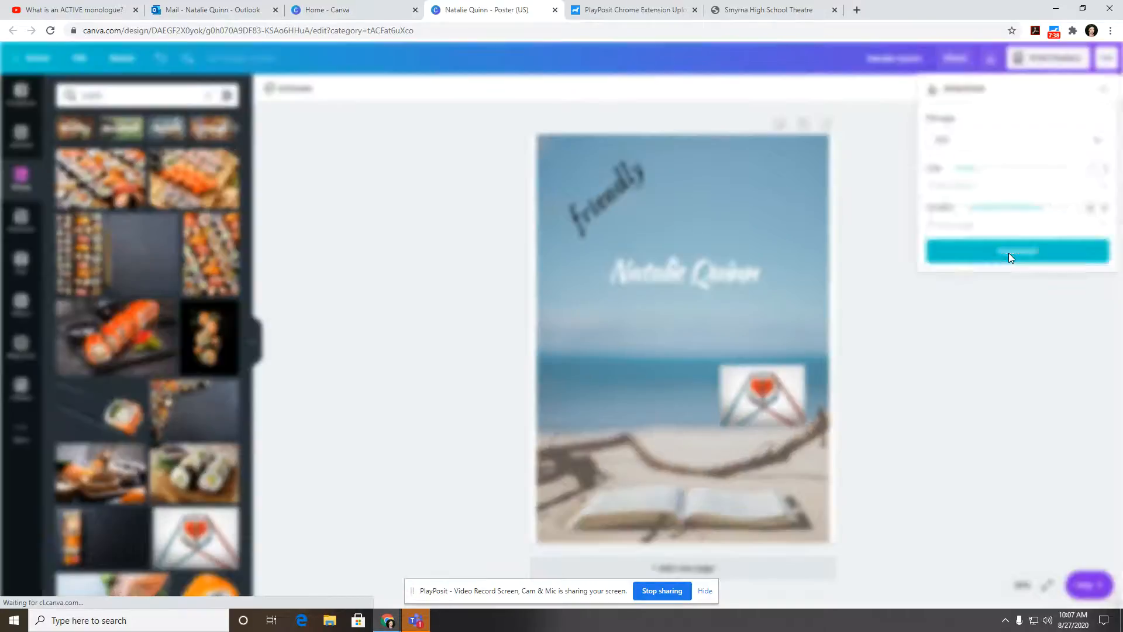
left_click(1008, 252)
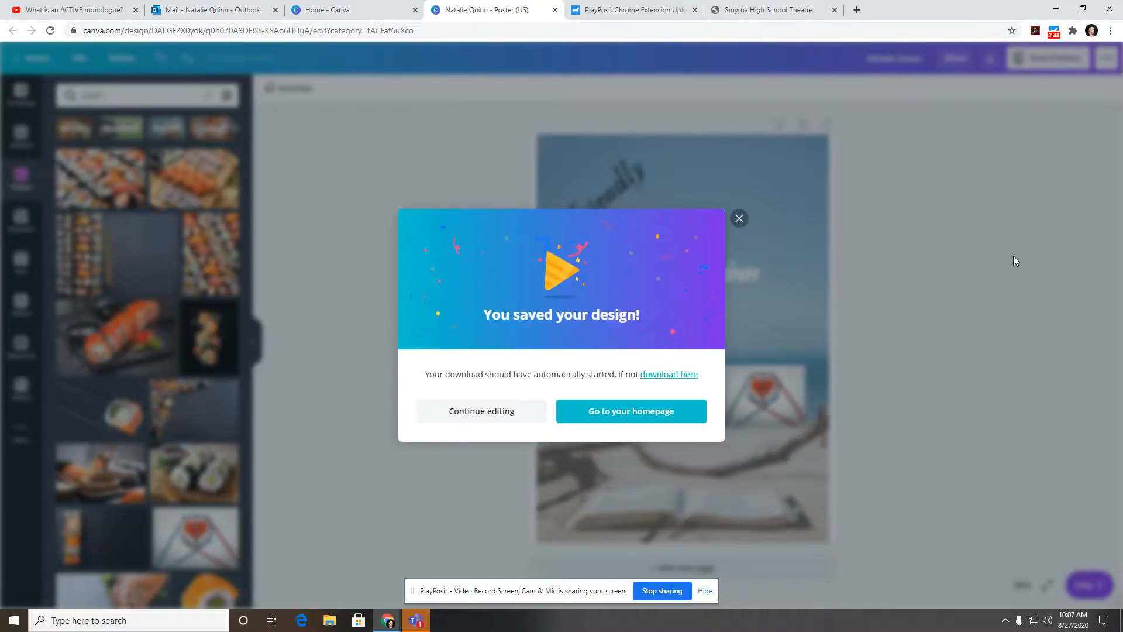
left_click(739, 219)
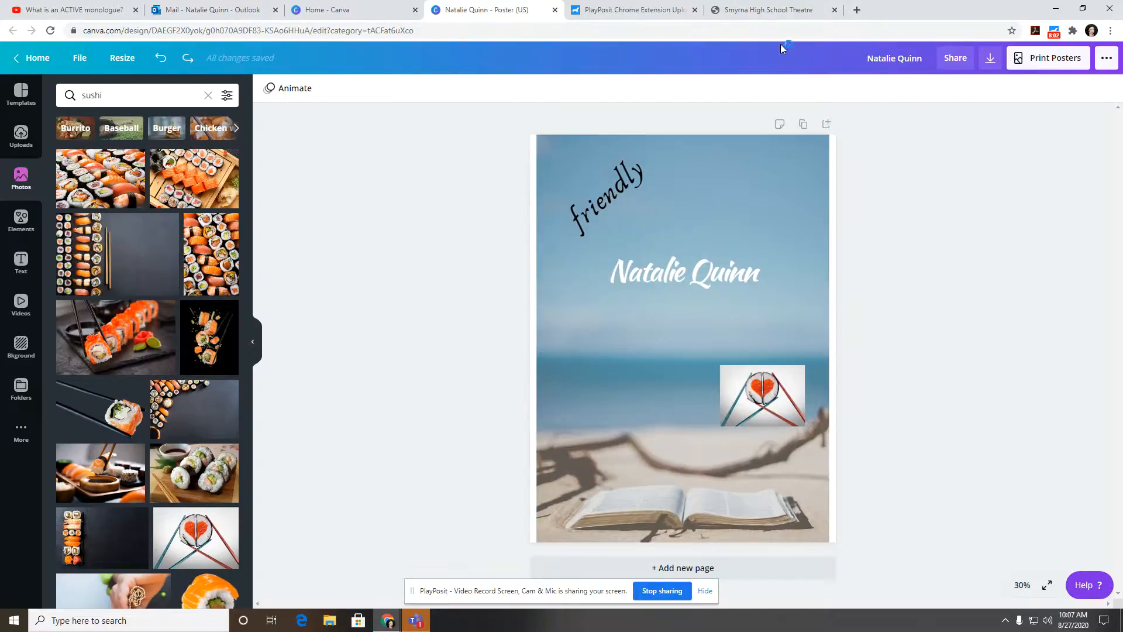
Step: Go back to the Smyrna High School Theatre site and open the 4th-period technical theatre Padlet
left_click(789, 13)
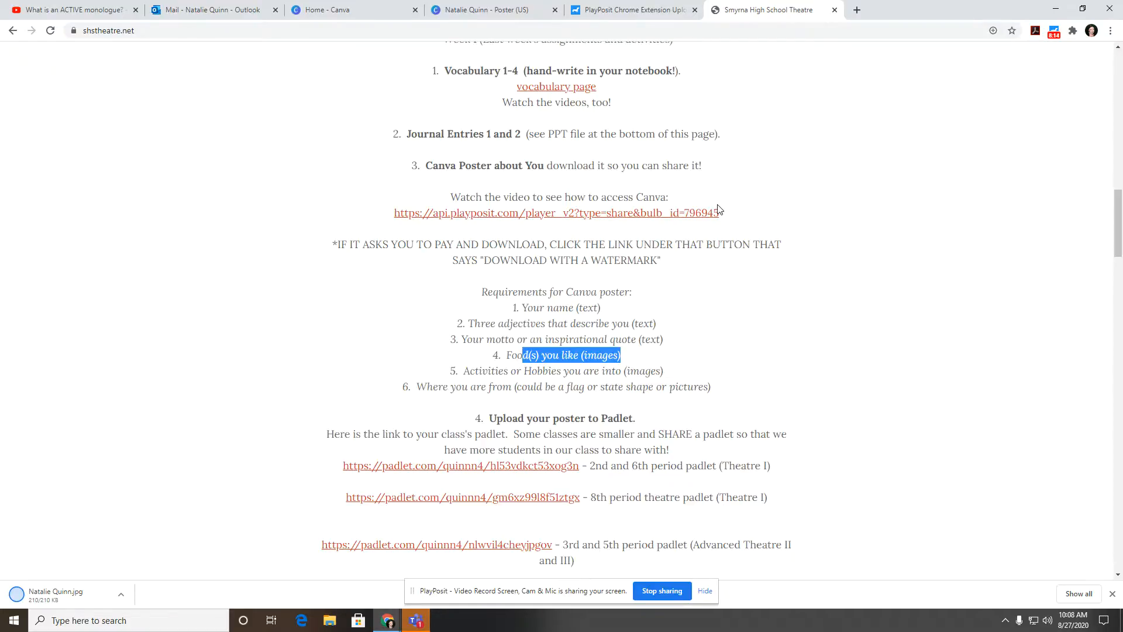
scroll(715, 216, "down", 3)
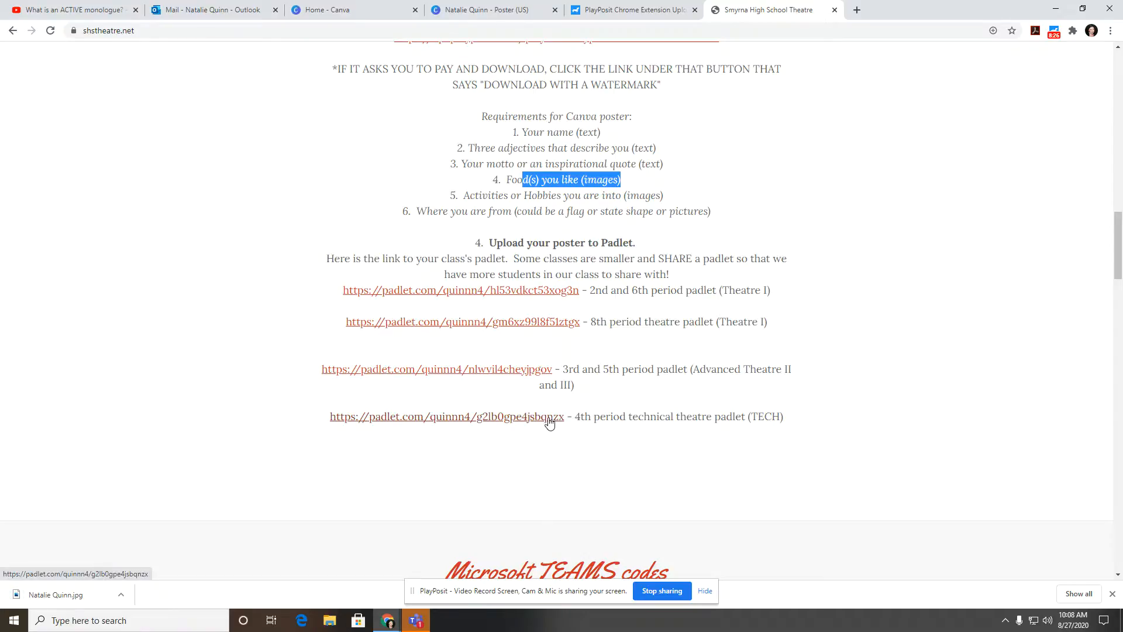
left_click(550, 418)
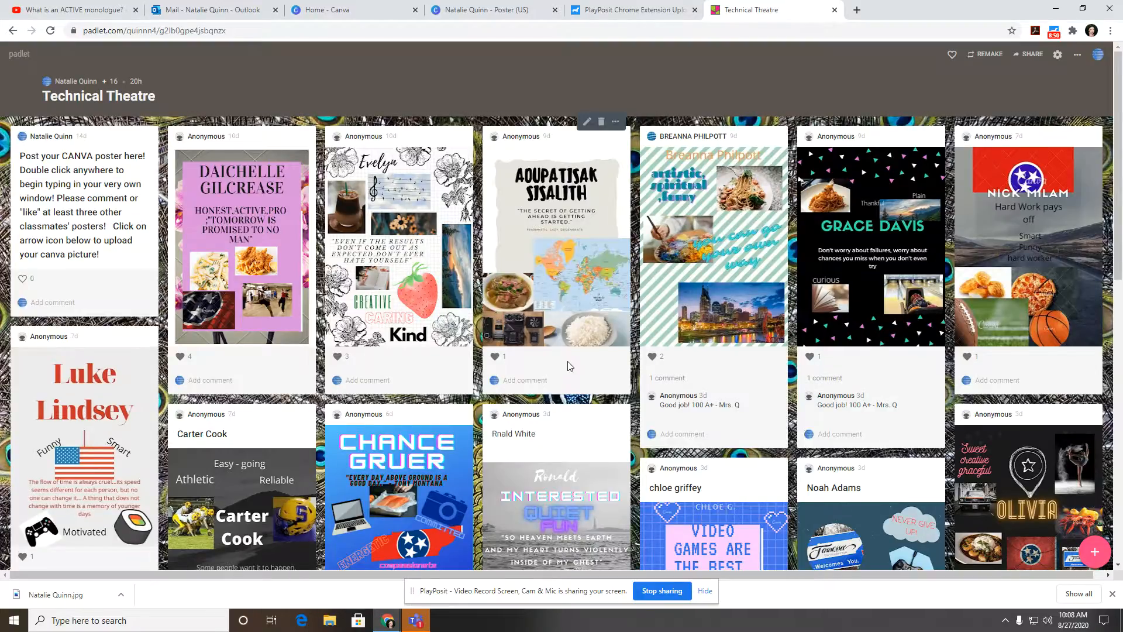
Step: Scroll through the Technical Theatre Padlet board to view the other students' posters
scroll(570, 367, "down", 1)
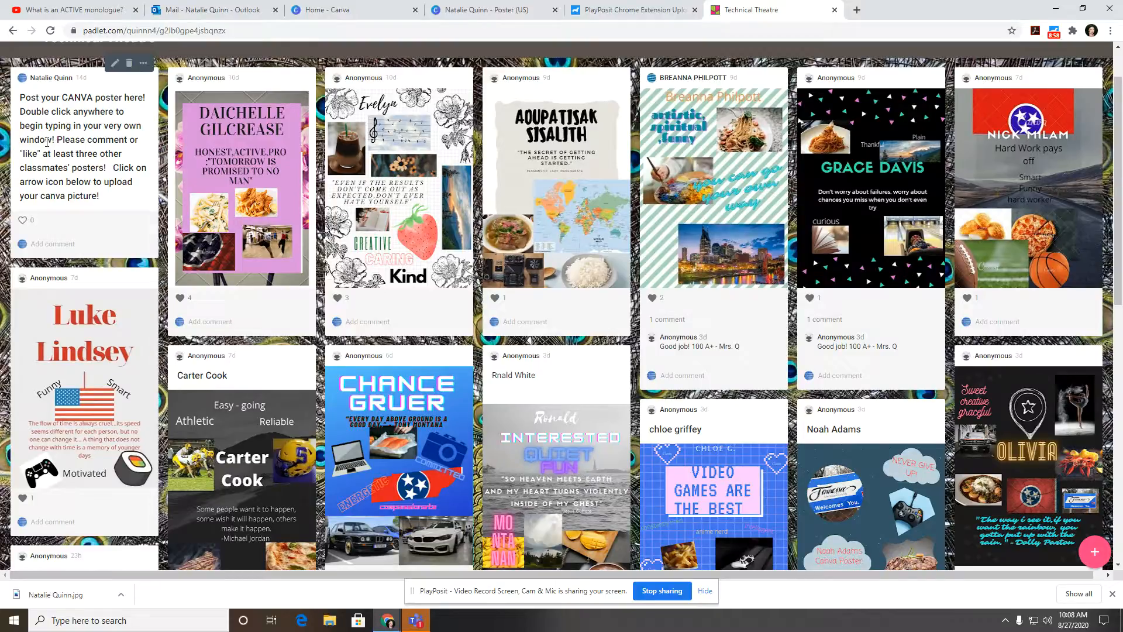
scroll(60, 153, "down", 5)
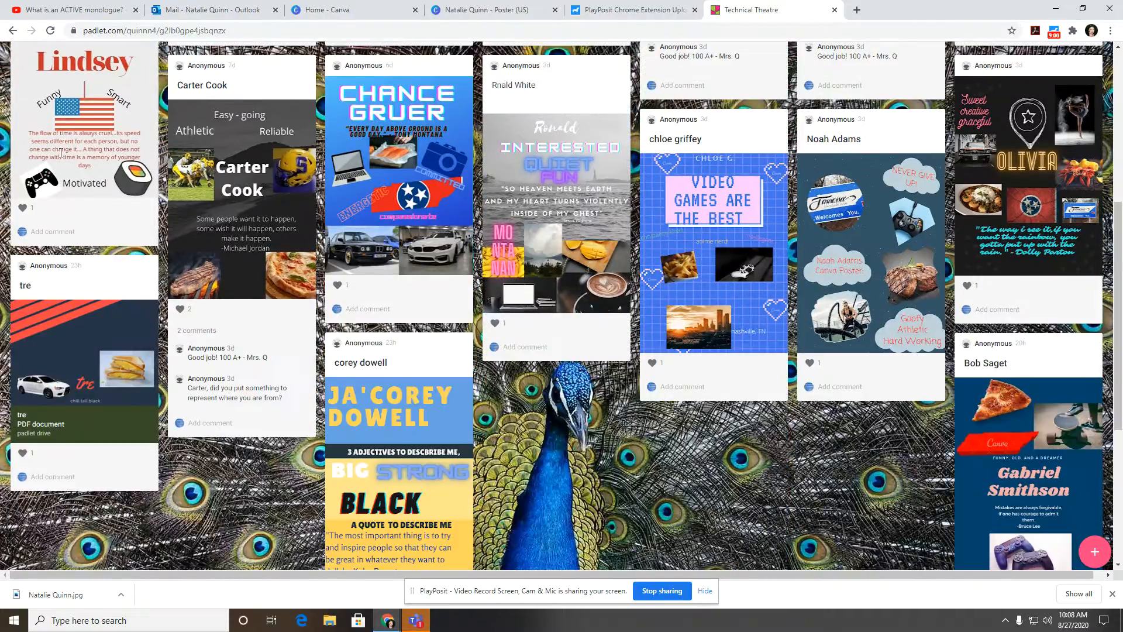
scroll(60, 152, "down", 5)
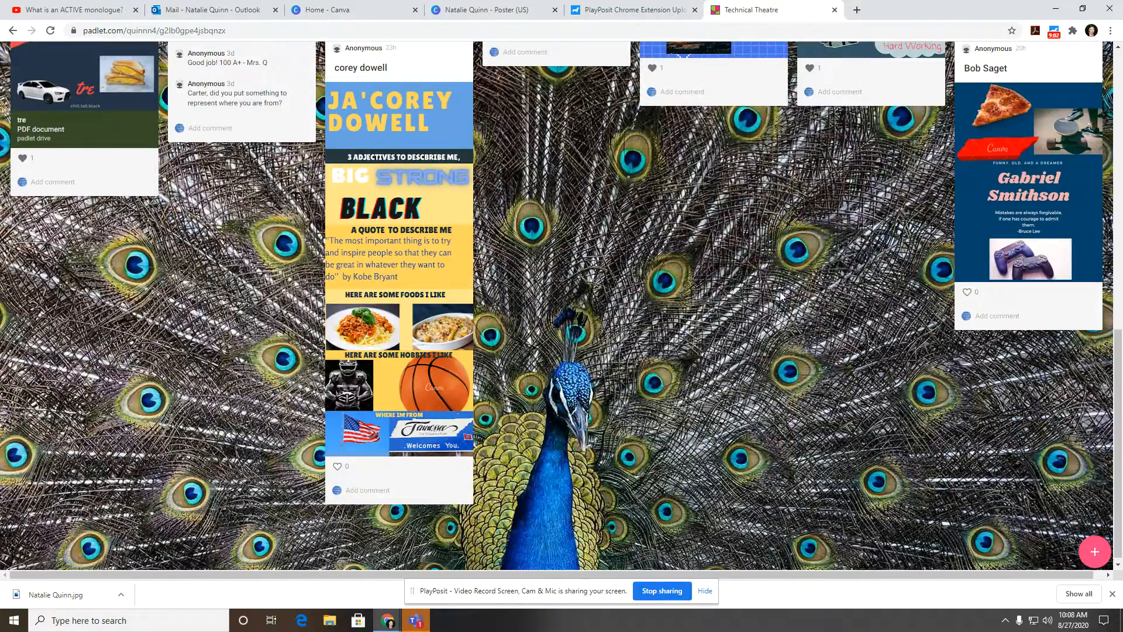
scroll(781, 297, "up", 10)
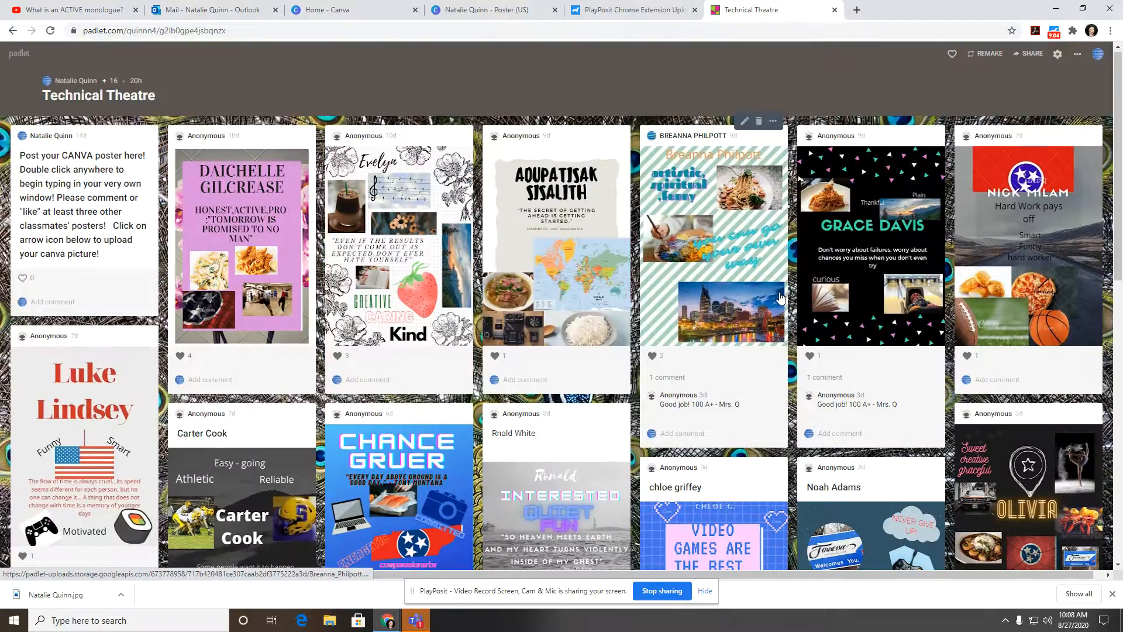
scroll(782, 297, "down", 10)
scroll(630, 280, "up", 2)
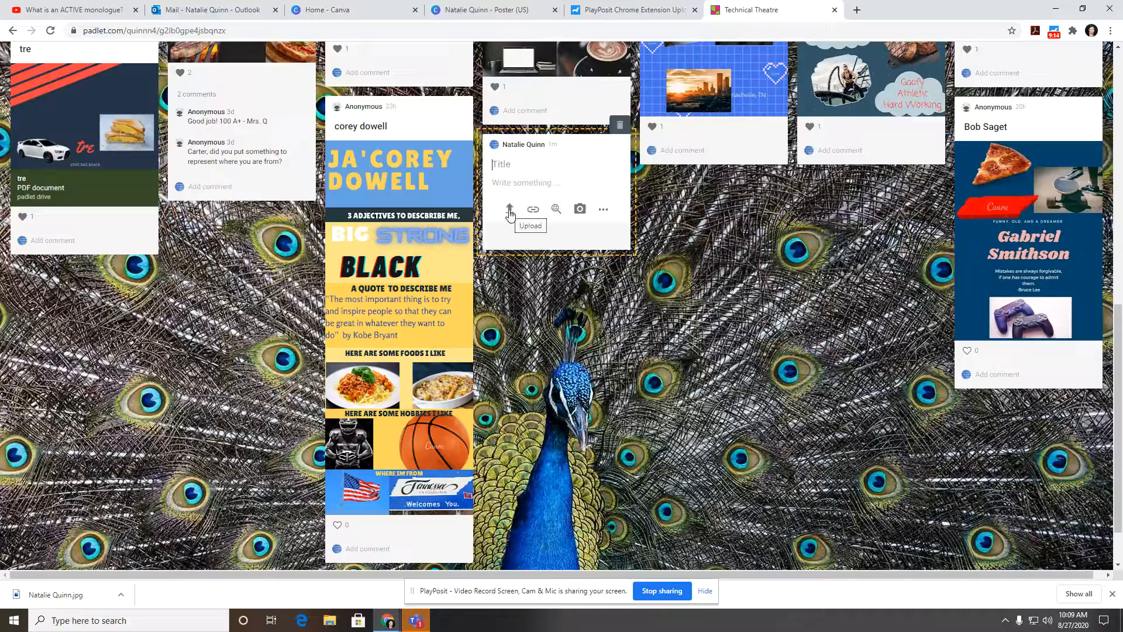
Step: Title the new post with the student's name and browse to the Downloads folder to pick a file
left_click(509, 210)
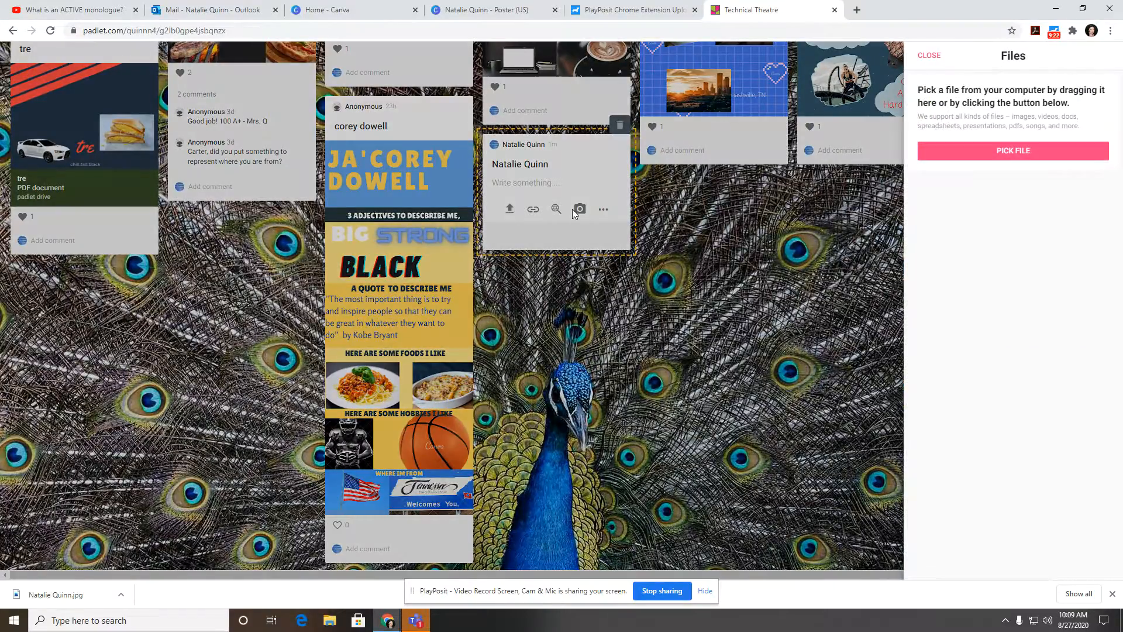
left_click(1033, 148)
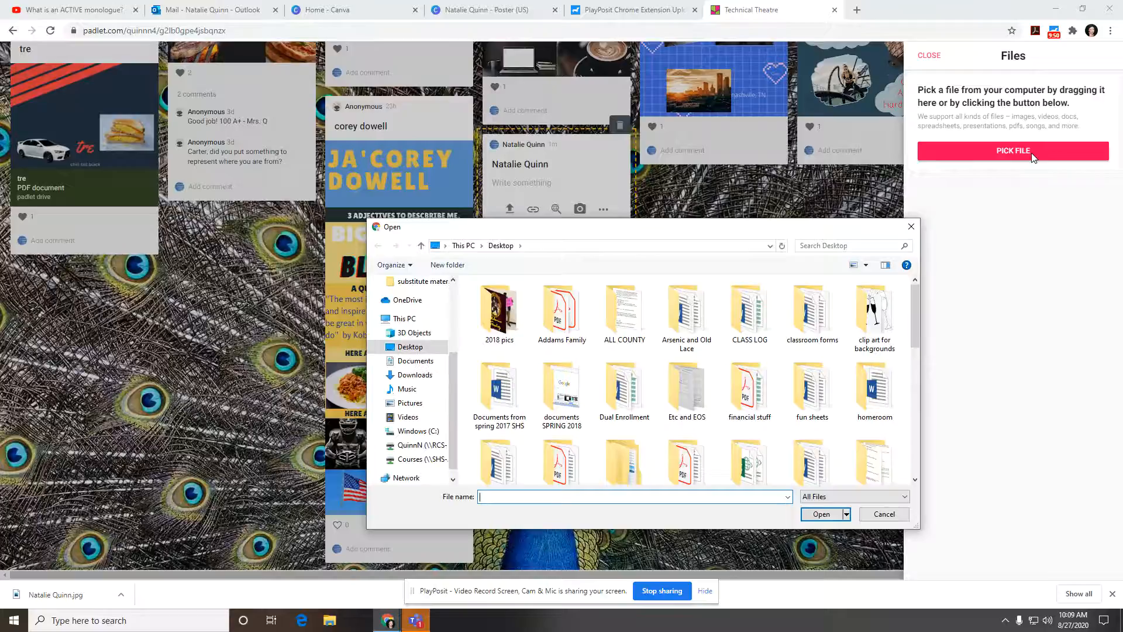
left_click(418, 375)
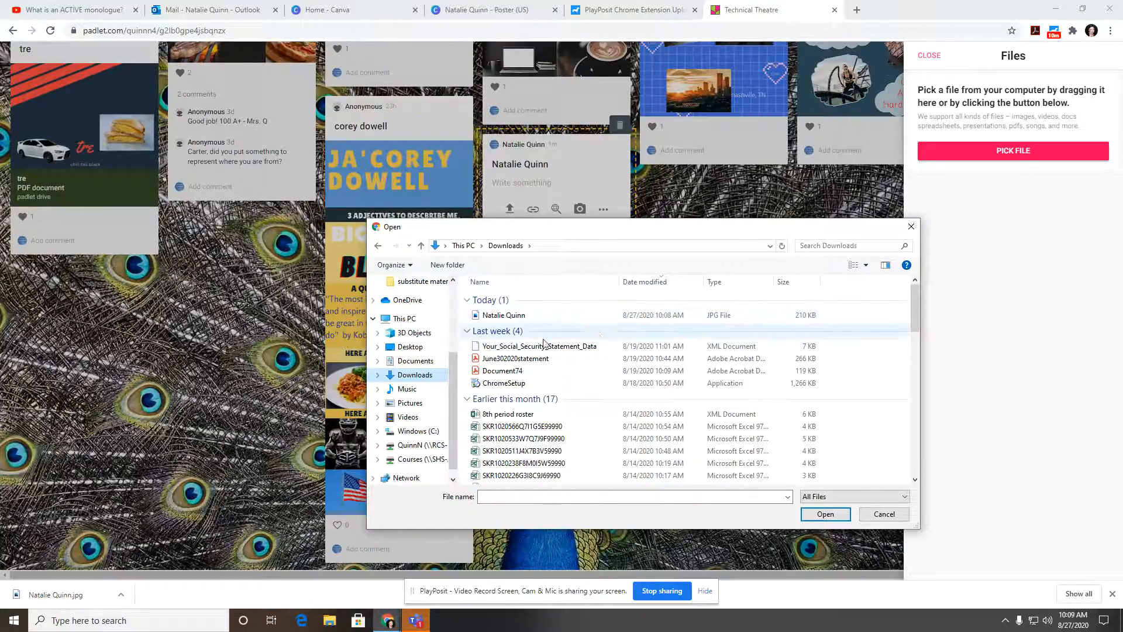
Step: Upload the poster JPG from Downloads into the post and publish it on the board
double_click(520, 316)
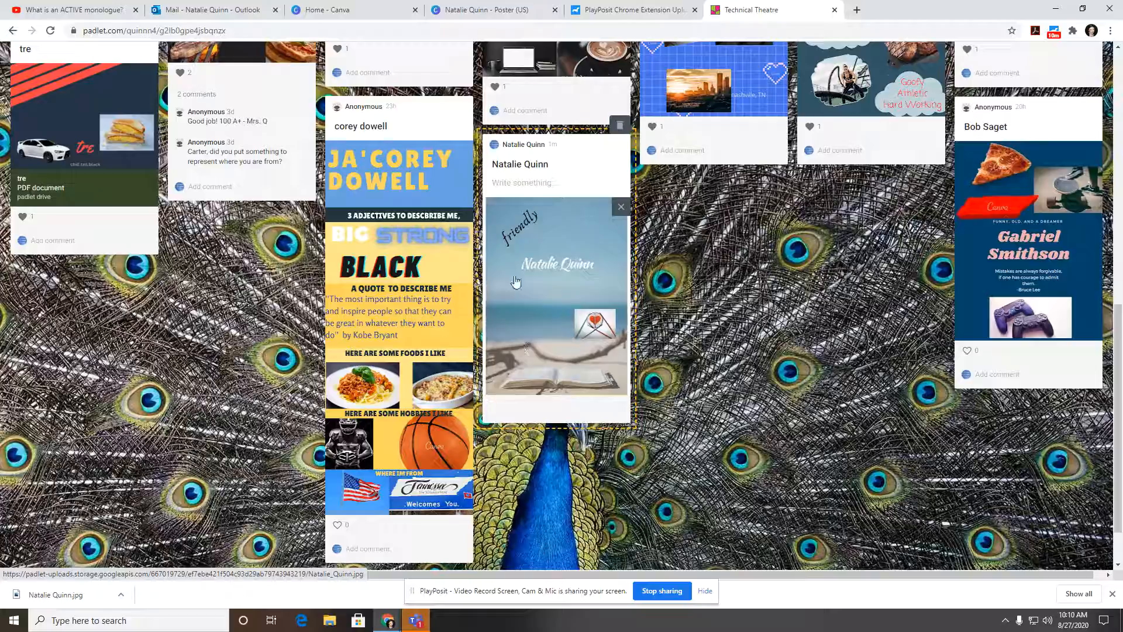
left_click(723, 289)
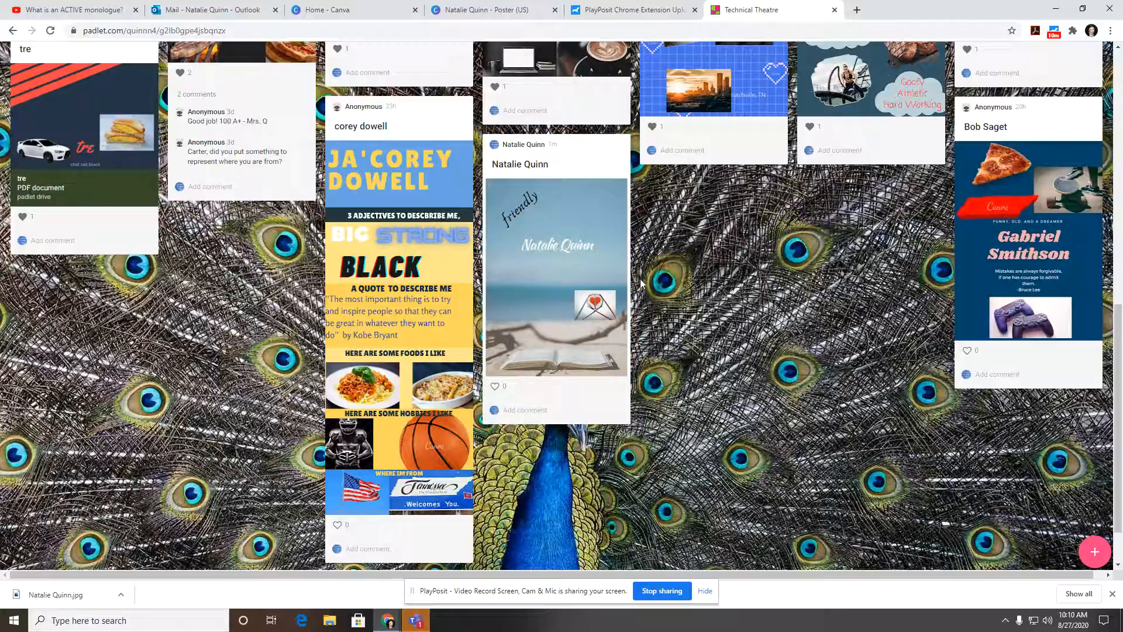